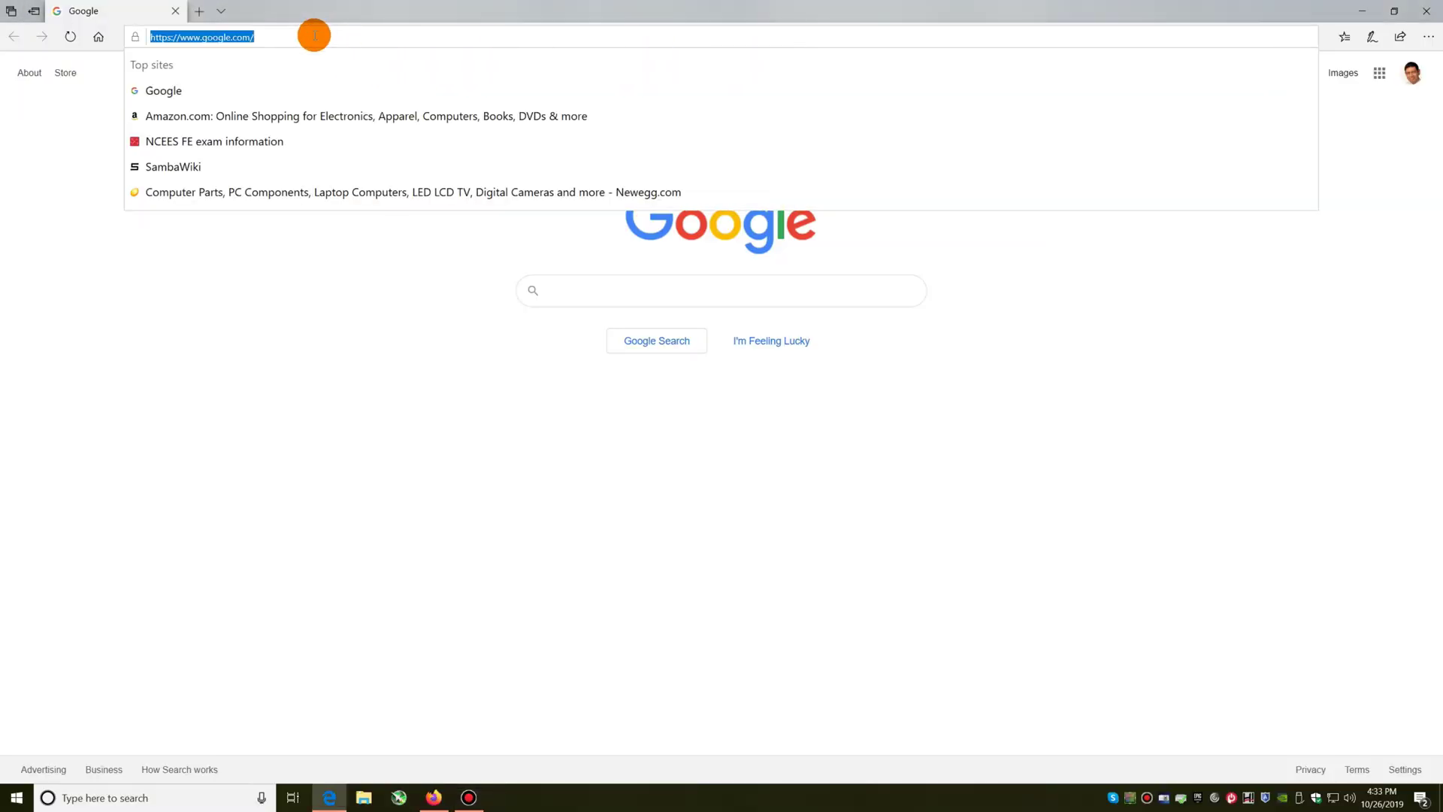
- Load elgato.com/gaming/download and scroll to the 4K Capture Utility for Windows 1.6.3 entry
{"action": "type", "text": "elgato."}
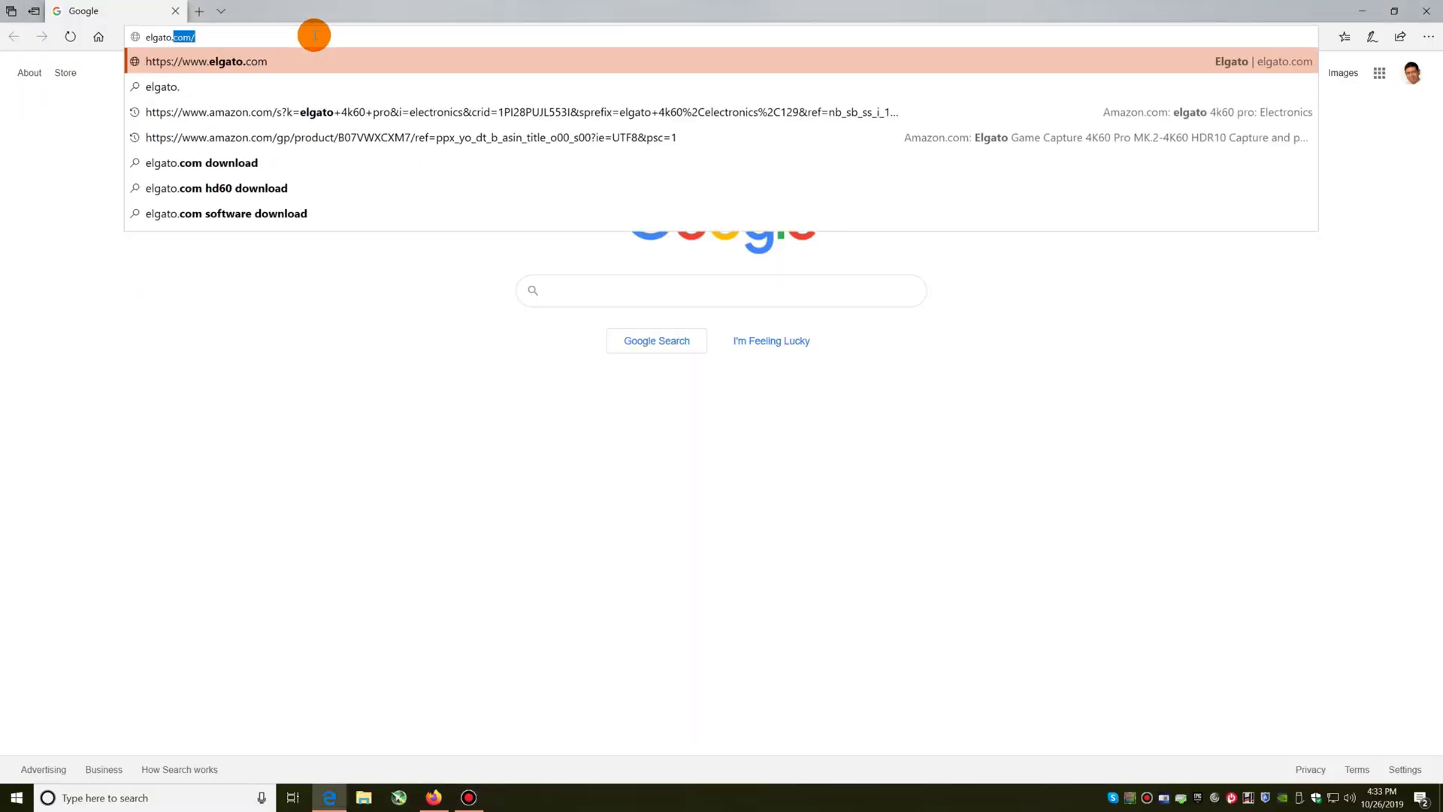
{"action": "type", "text": "con/"}
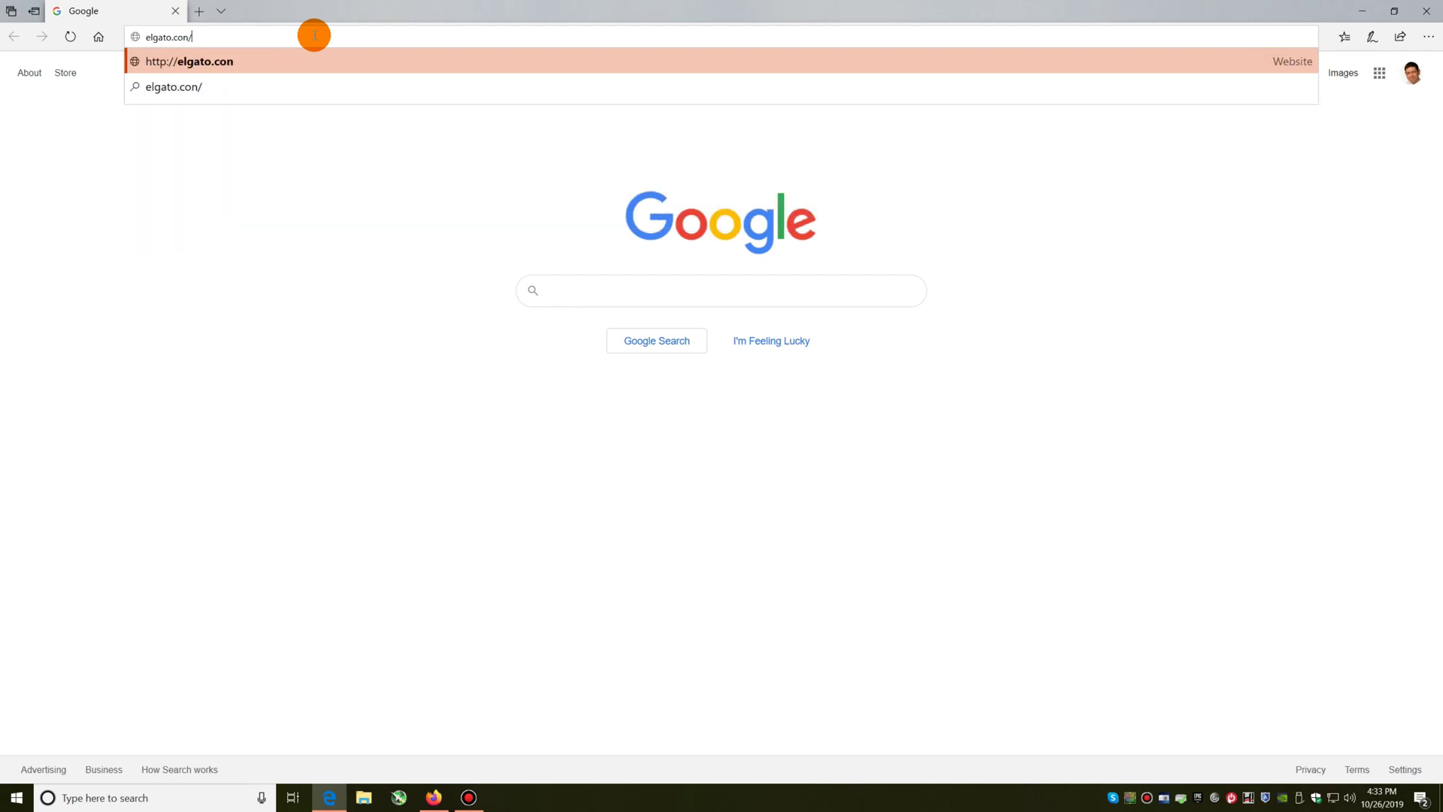
{"action": "type", "text": "gaming/d"}
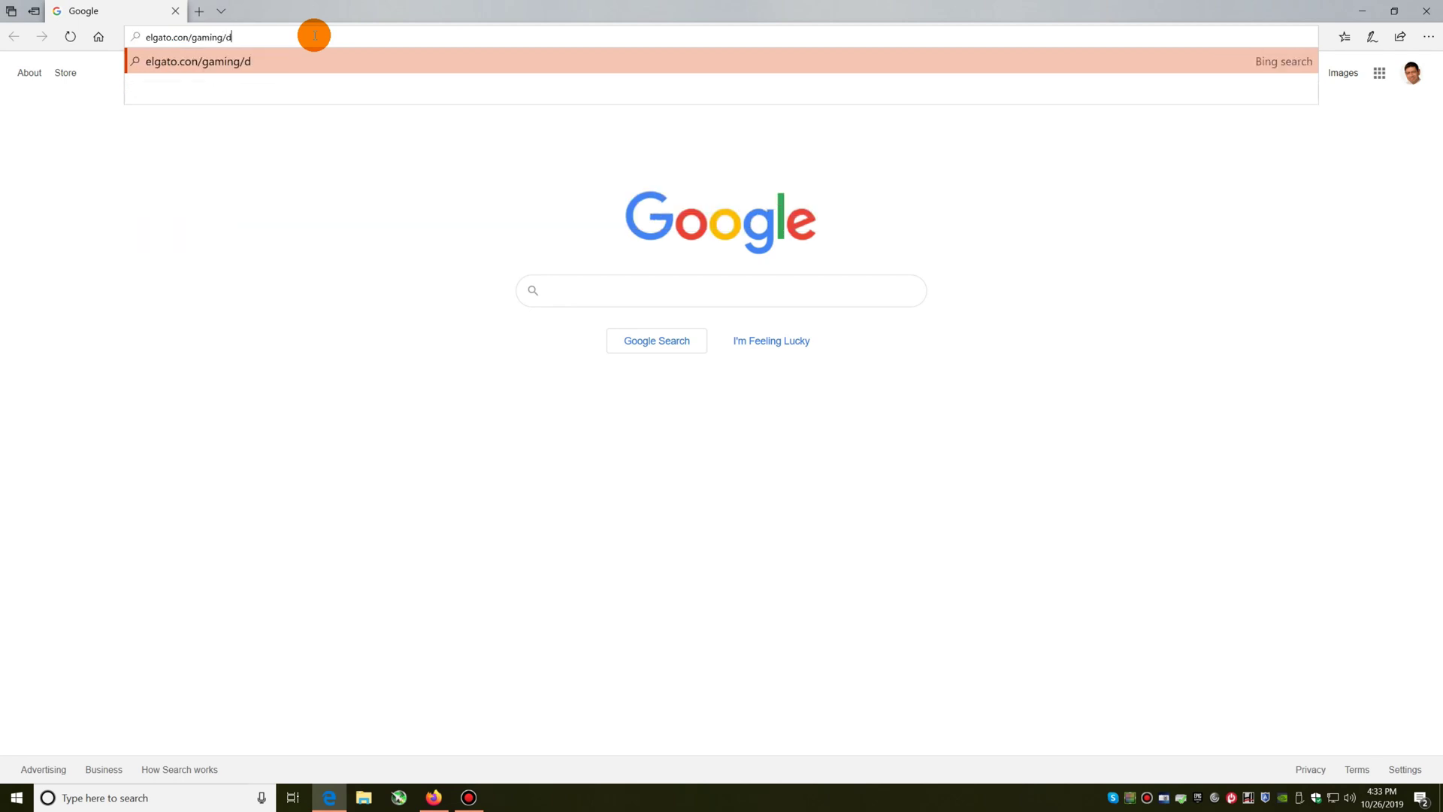
{"action": "type", "text": "ownloa"}
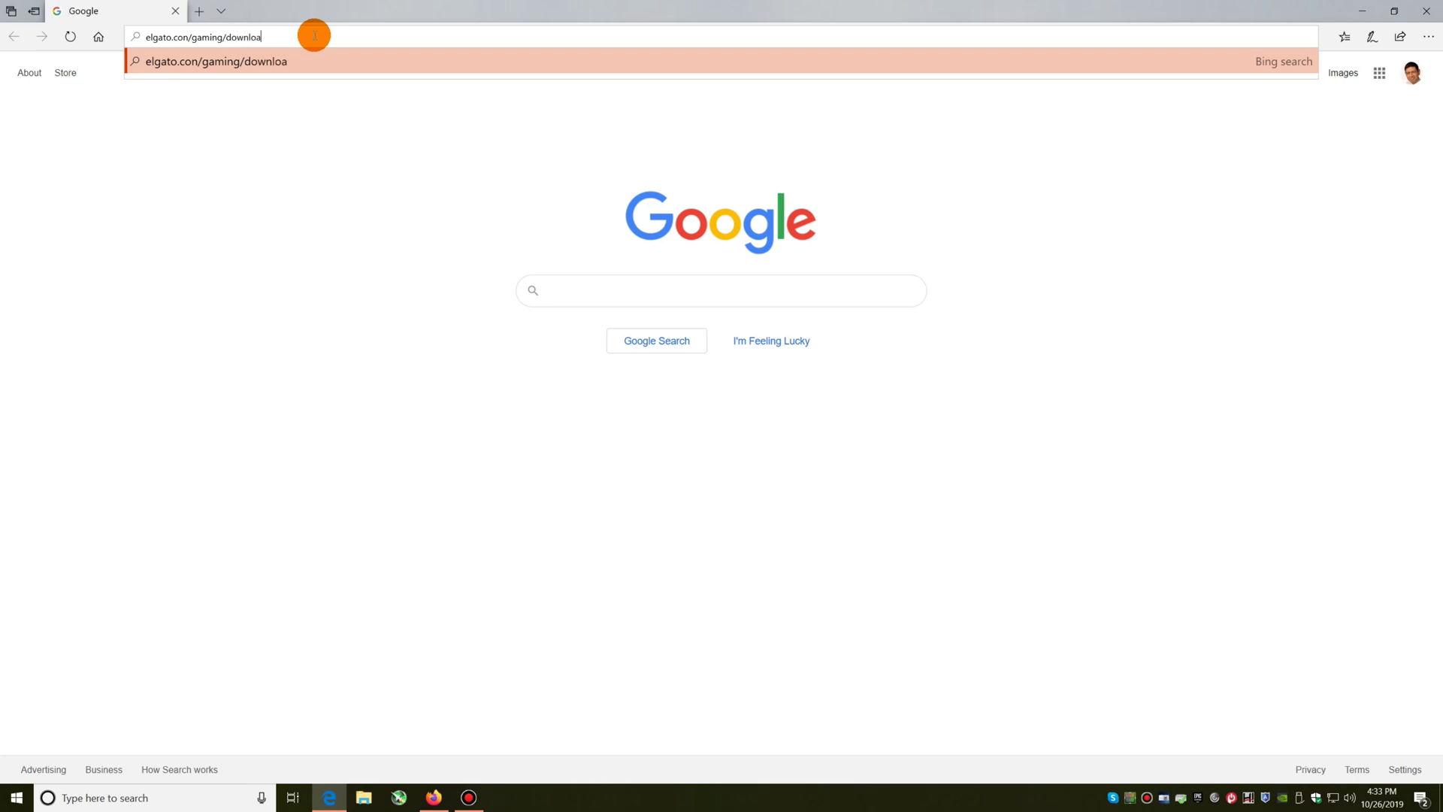
{"action": "type", "text": "d"}
{"action": "key", "text": "Return"}
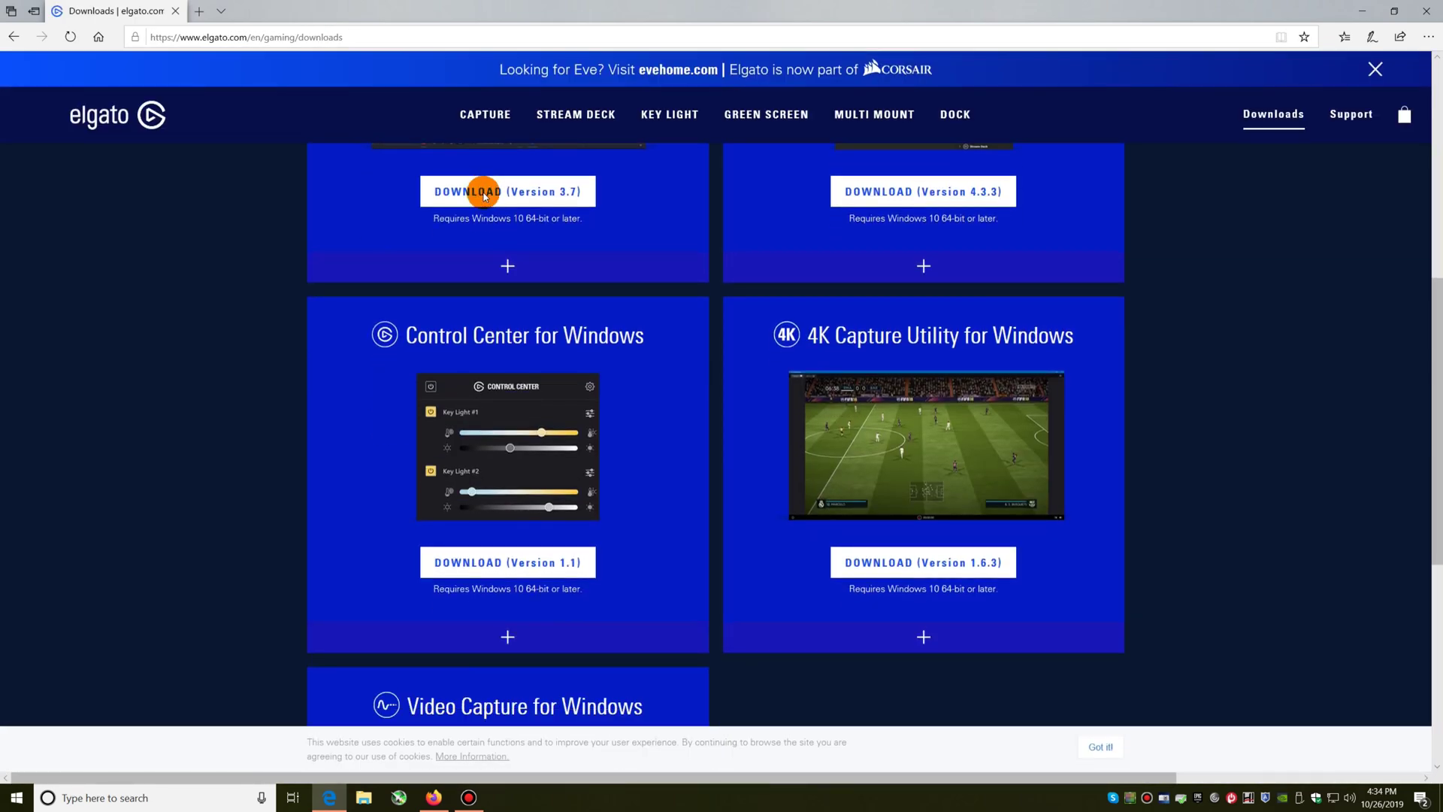
{"action": "scroll", "coordinate": [484, 195], "scroll_direction": "down", "scroll_amount": 4}
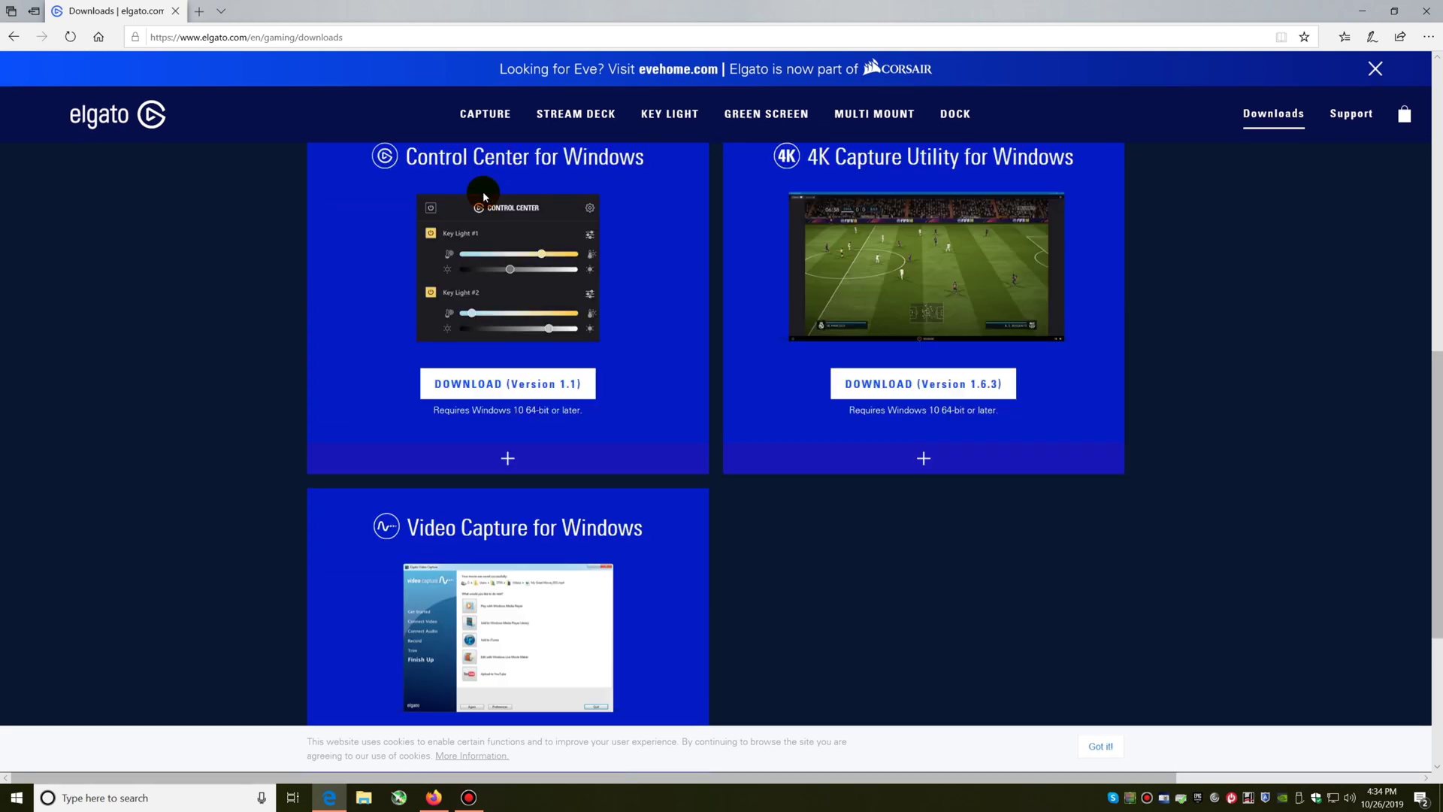
{"action": "scroll", "coordinate": [477, 278], "scroll_direction": "up", "scroll_amount": 7}
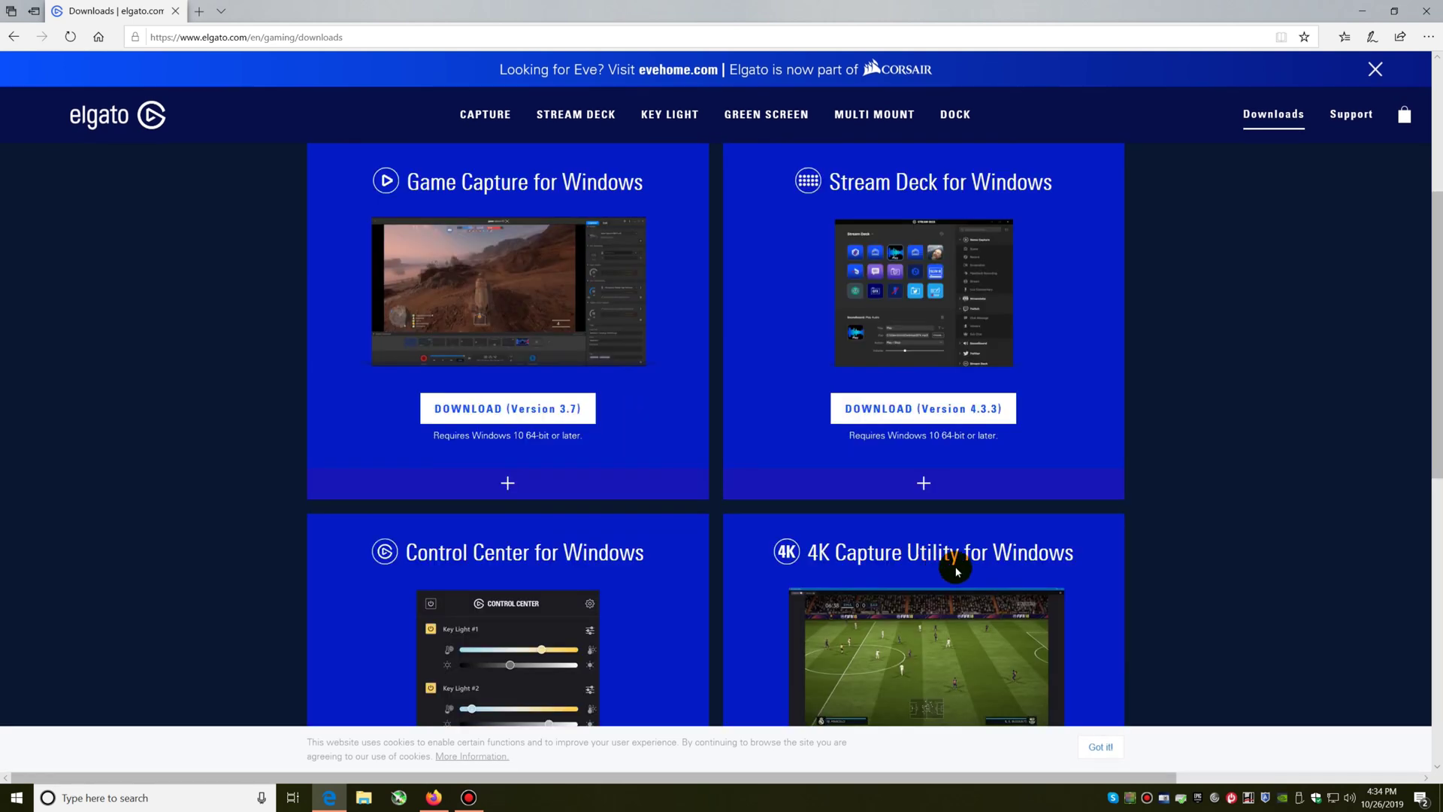
{"action": "scroll", "coordinate": [1062, 571], "scroll_direction": "down", "scroll_amount": 3}
{"action": "scroll", "coordinate": [483, 194], "scroll_direction": "up", "scroll_amount": 3}
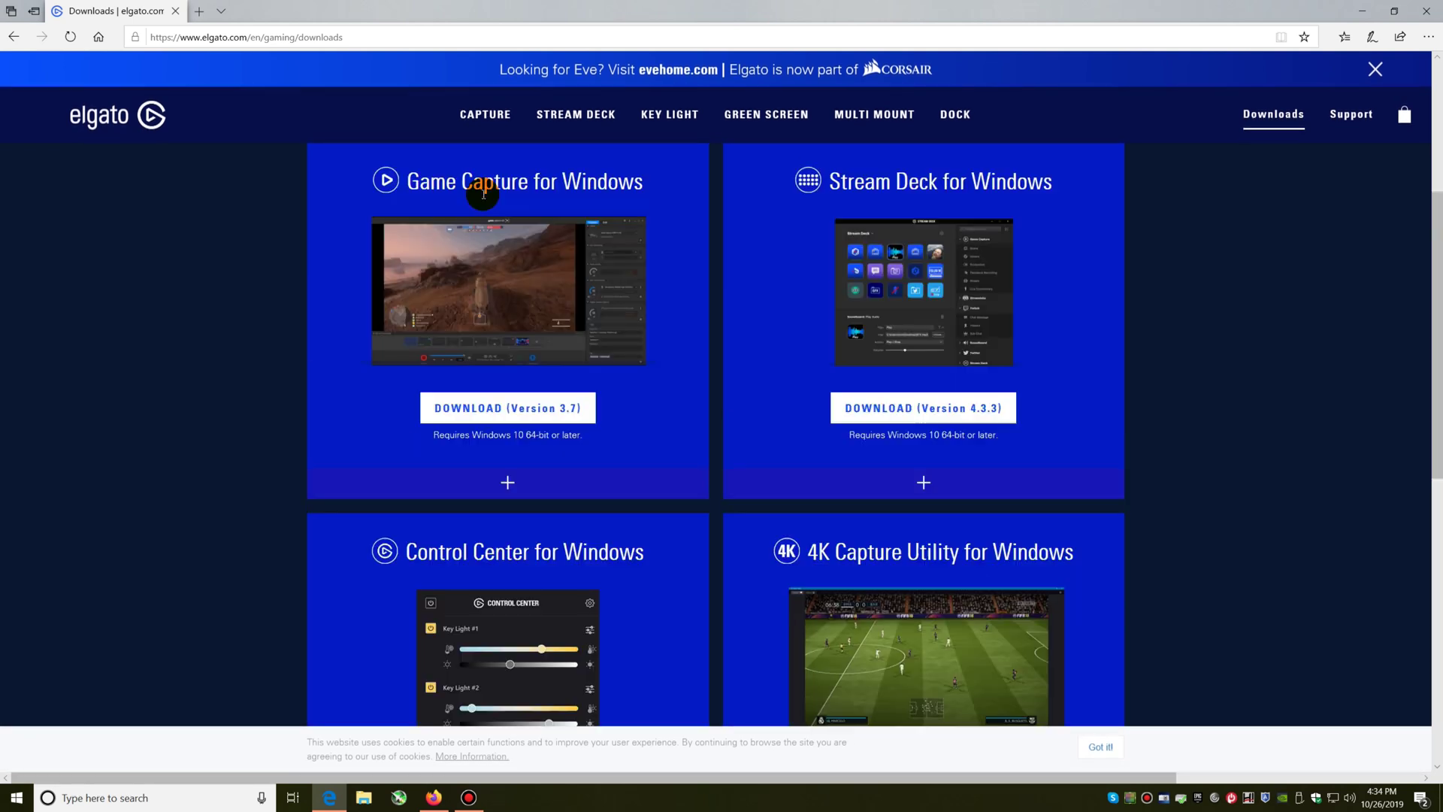
{"action": "scroll", "coordinate": [483, 193], "scroll_direction": "down", "scroll_amount": 3}
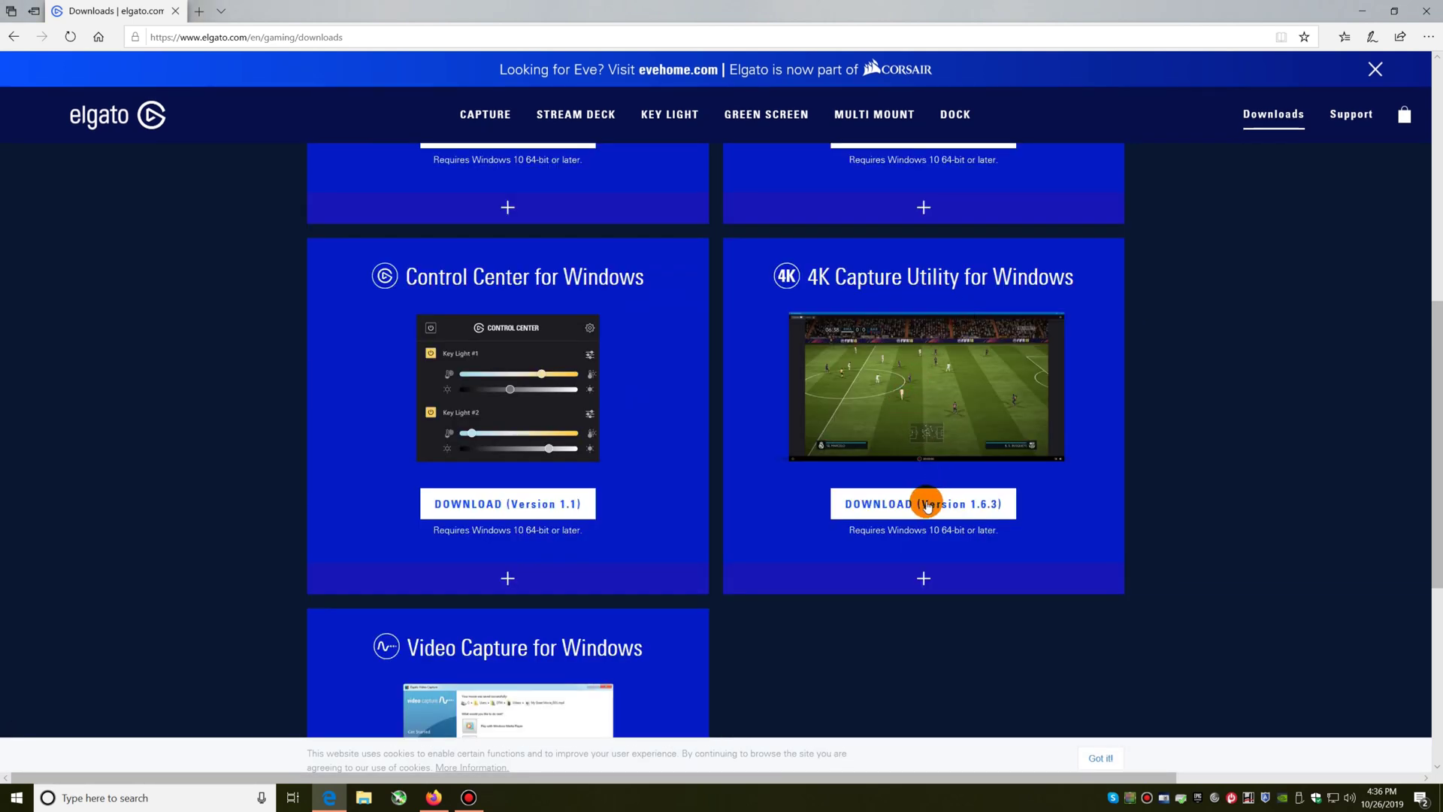
{"action": "left_click", "coordinate": [927, 506]}
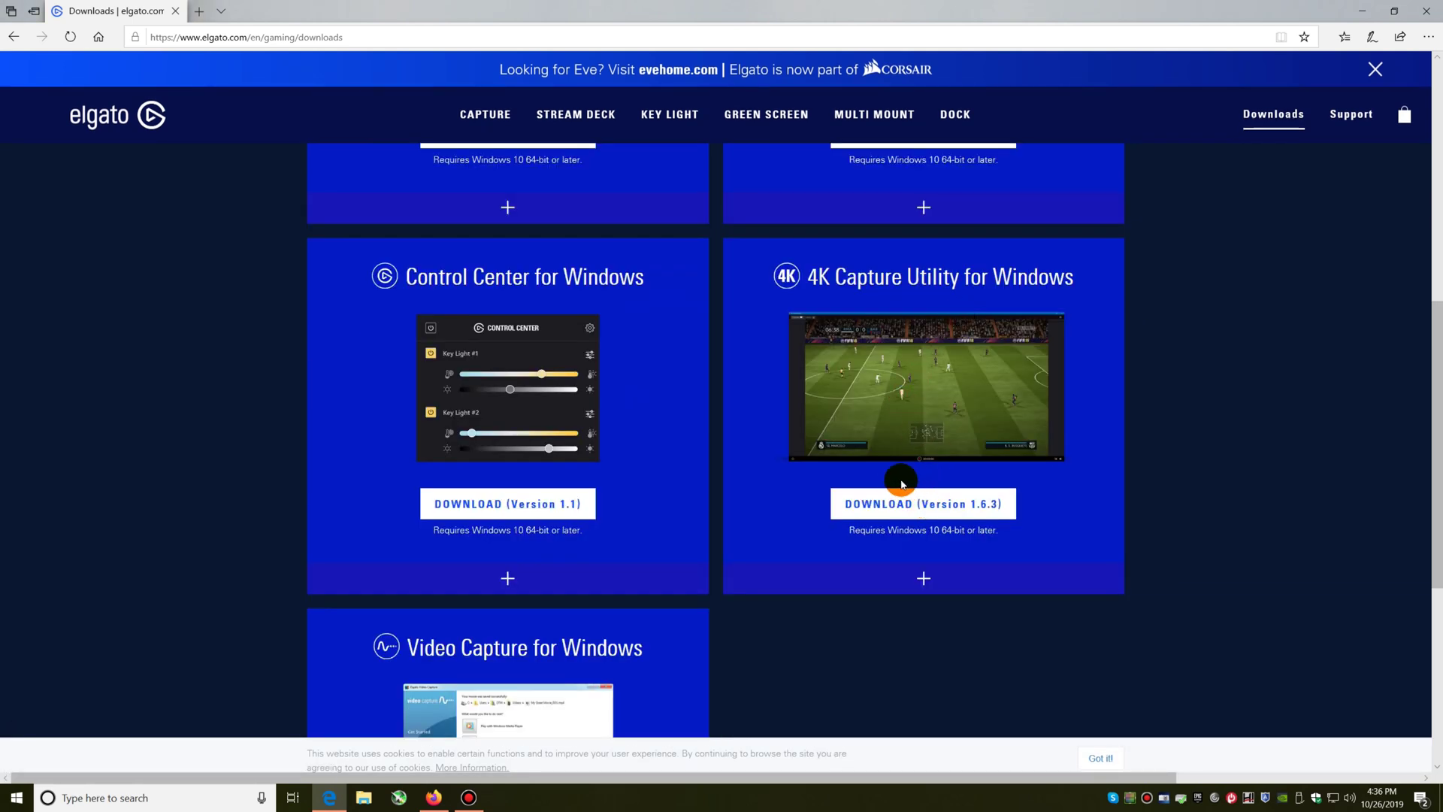
- Download and run the 4K Capture Utility installer, accepting the license agreement
{"action": "left_click", "coordinate": [888, 511]}
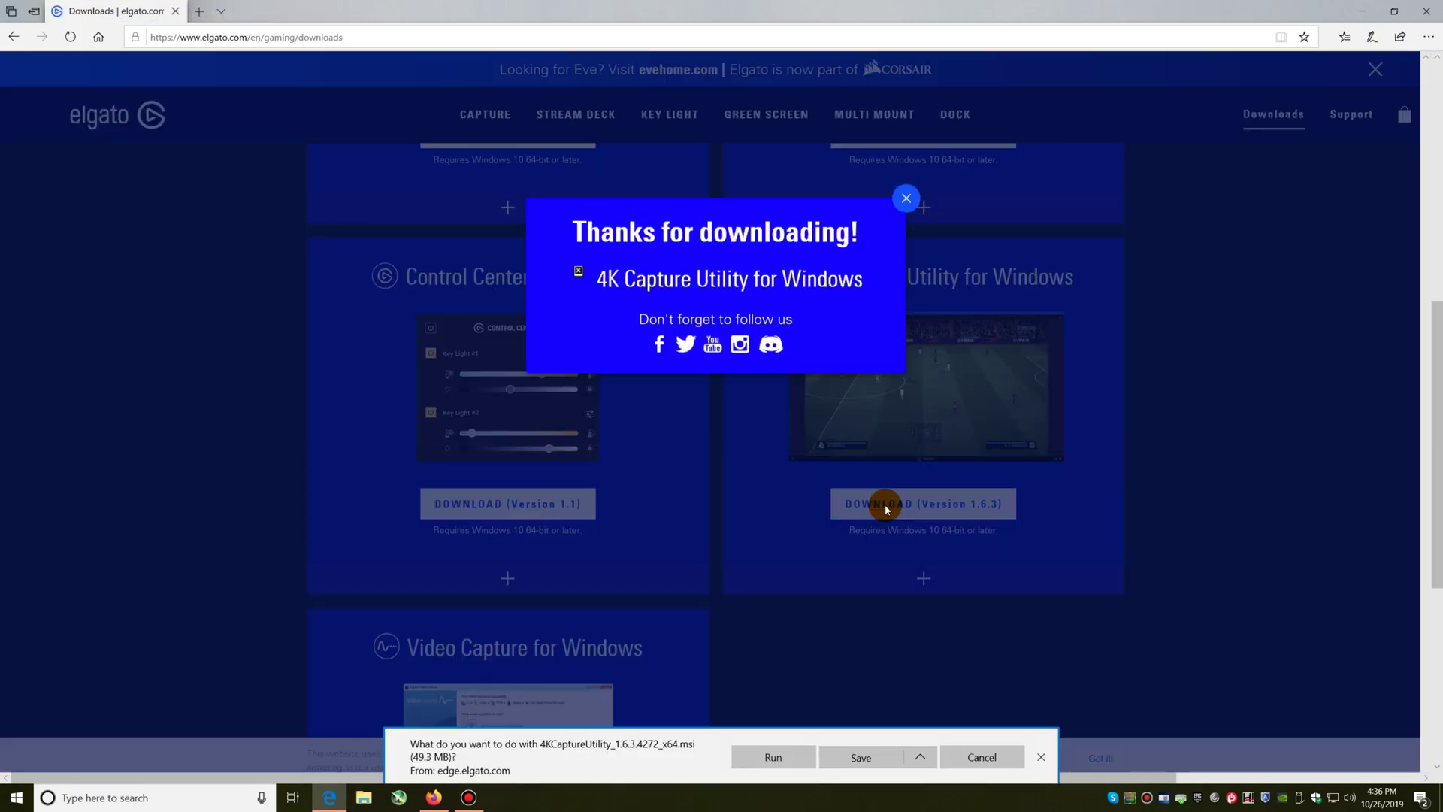
{"action": "left_click", "coordinate": [781, 757]}
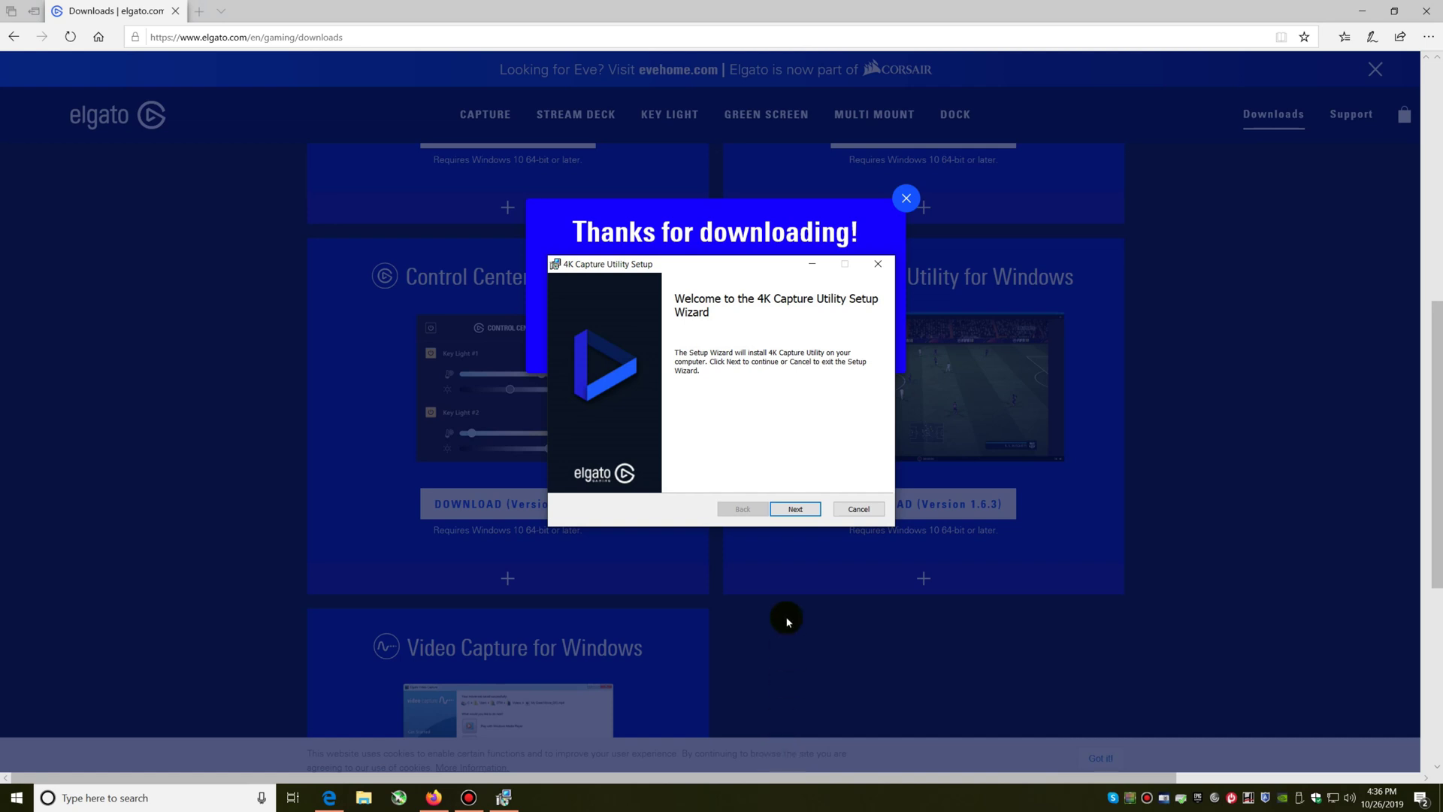
{"action": "left_click", "coordinate": [793, 510]}
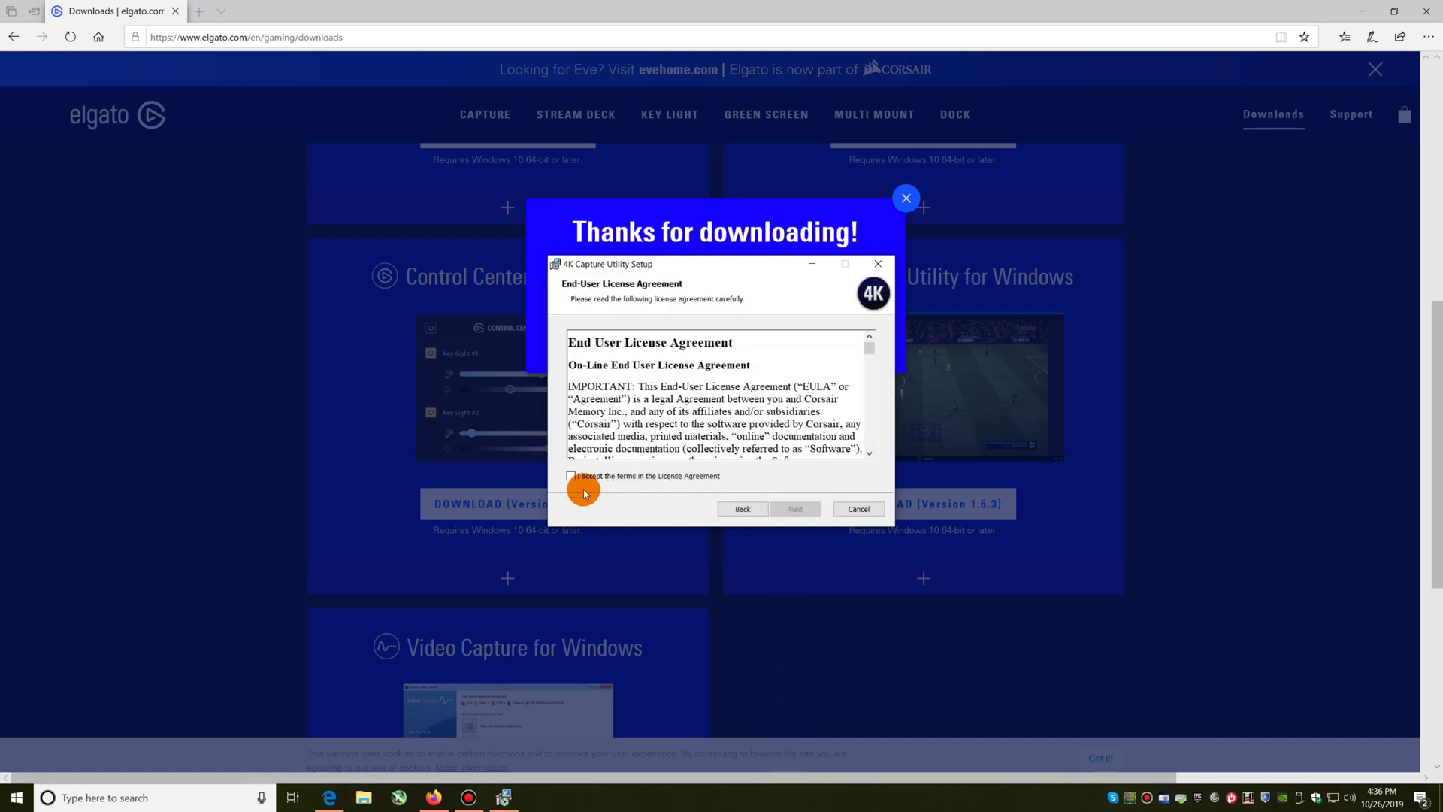
{"action": "left_click", "coordinate": [796, 509]}
{"action": "left_click", "coordinate": [571, 336]}
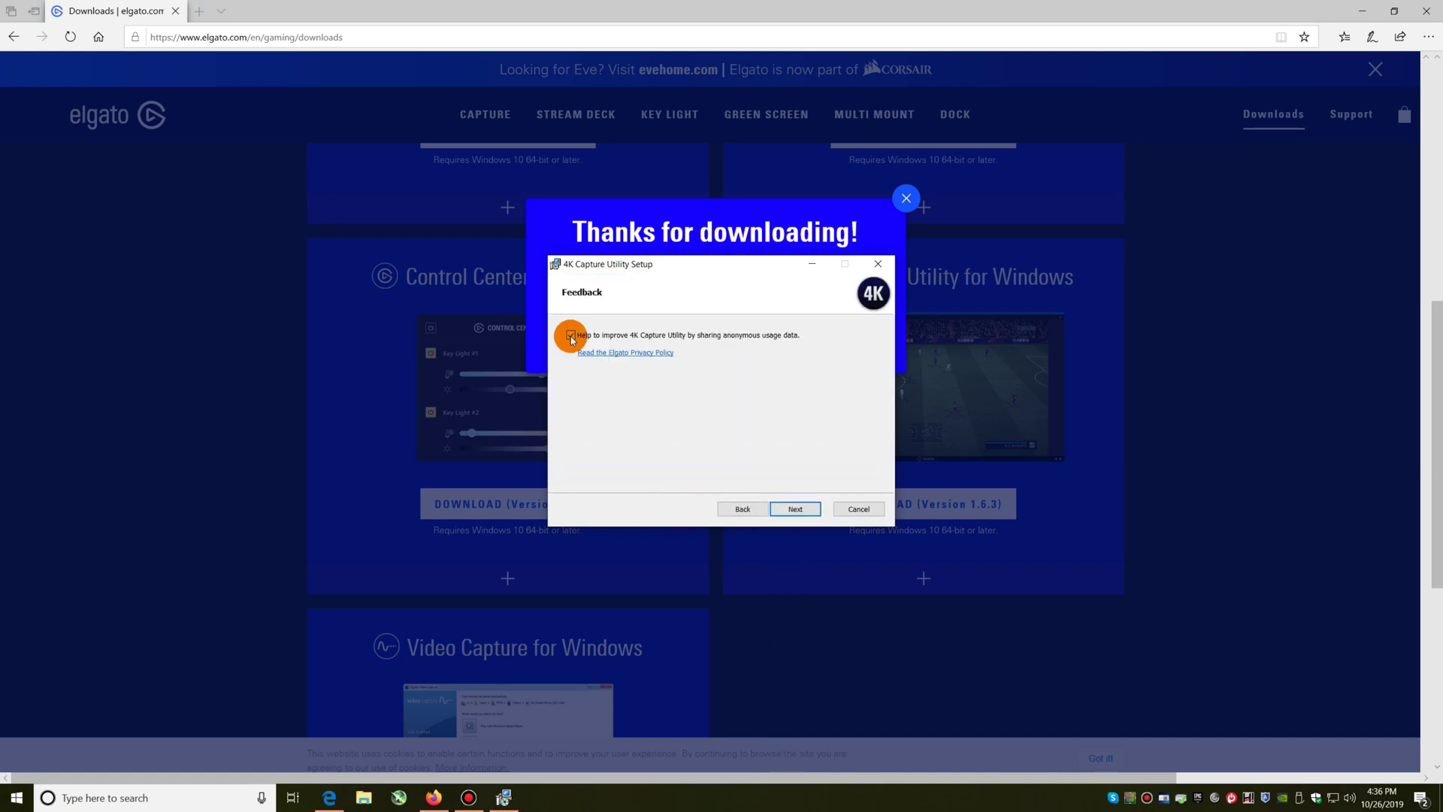
- Install into the default C:\Program Files\Elgato\4KCaptureUtility\ folder, finish setup and dismiss the thank-you popup
{"action": "left_click", "coordinate": [796, 509]}
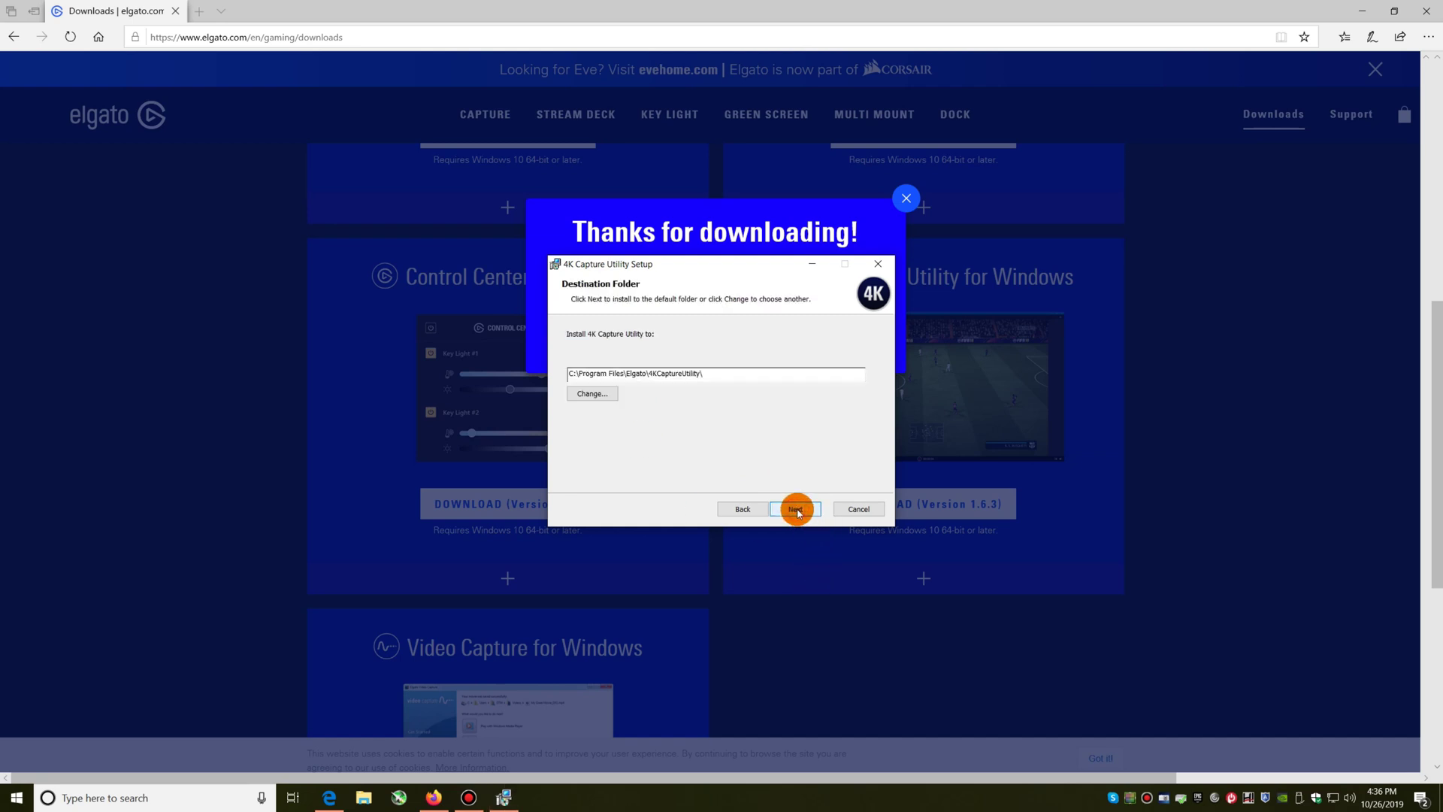
{"action": "left_click", "coordinate": [795, 509]}
{"action": "left_click", "coordinate": [797, 511]}
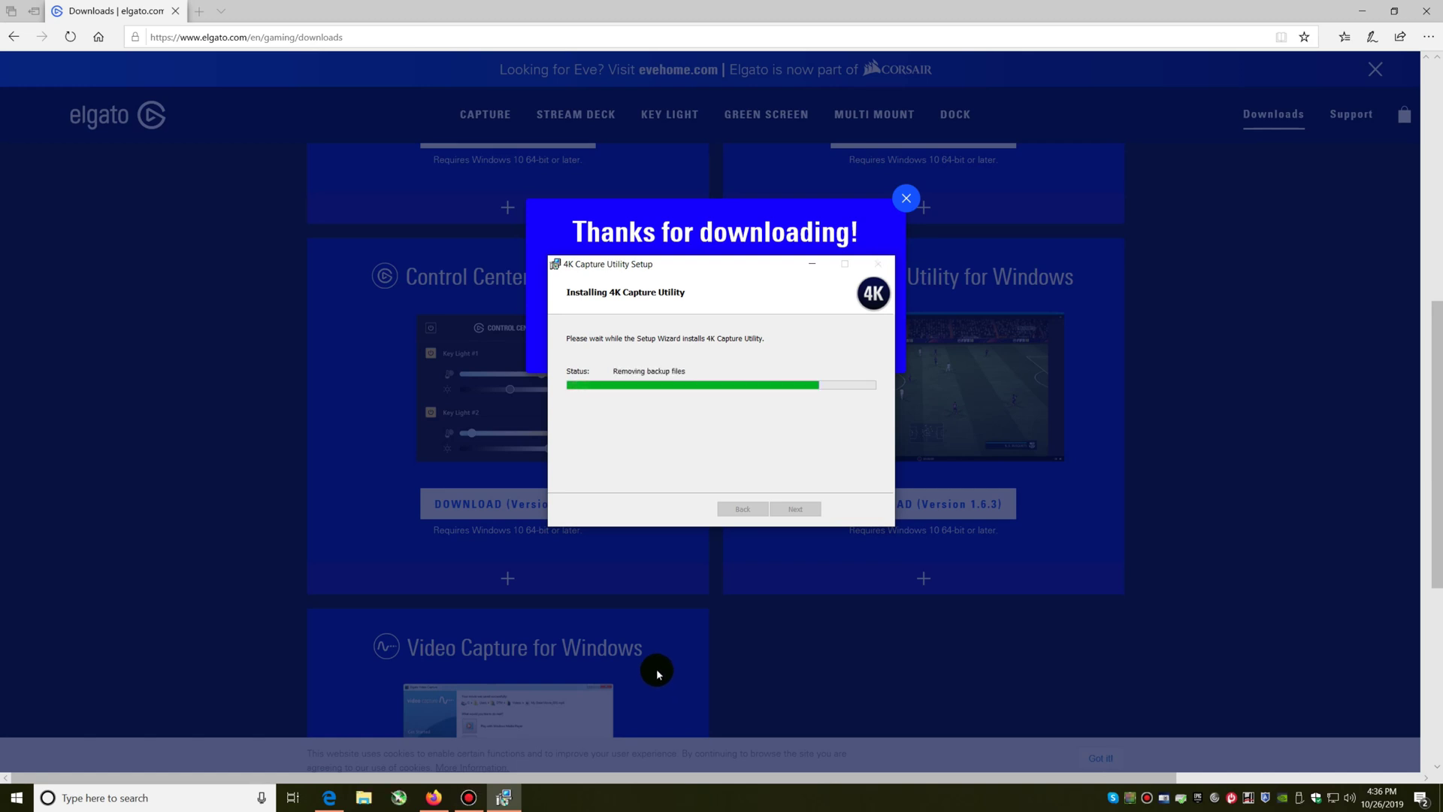
{"action": "left_click", "coordinate": [796, 509]}
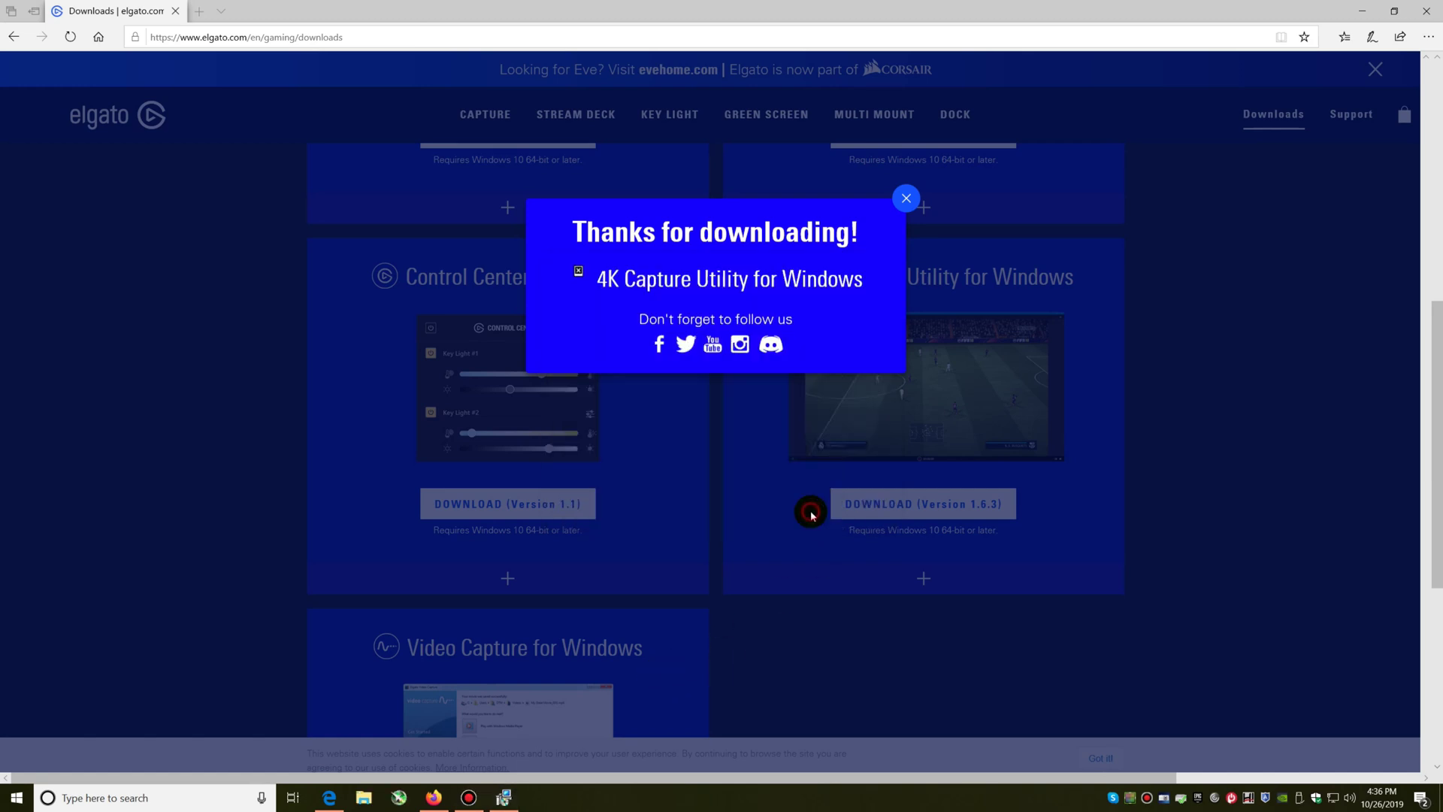
{"action": "left_click", "coordinate": [905, 198]}
{"action": "scroll", "coordinate": [1101, 549], "scroll_direction": "up", "scroll_amount": 8}
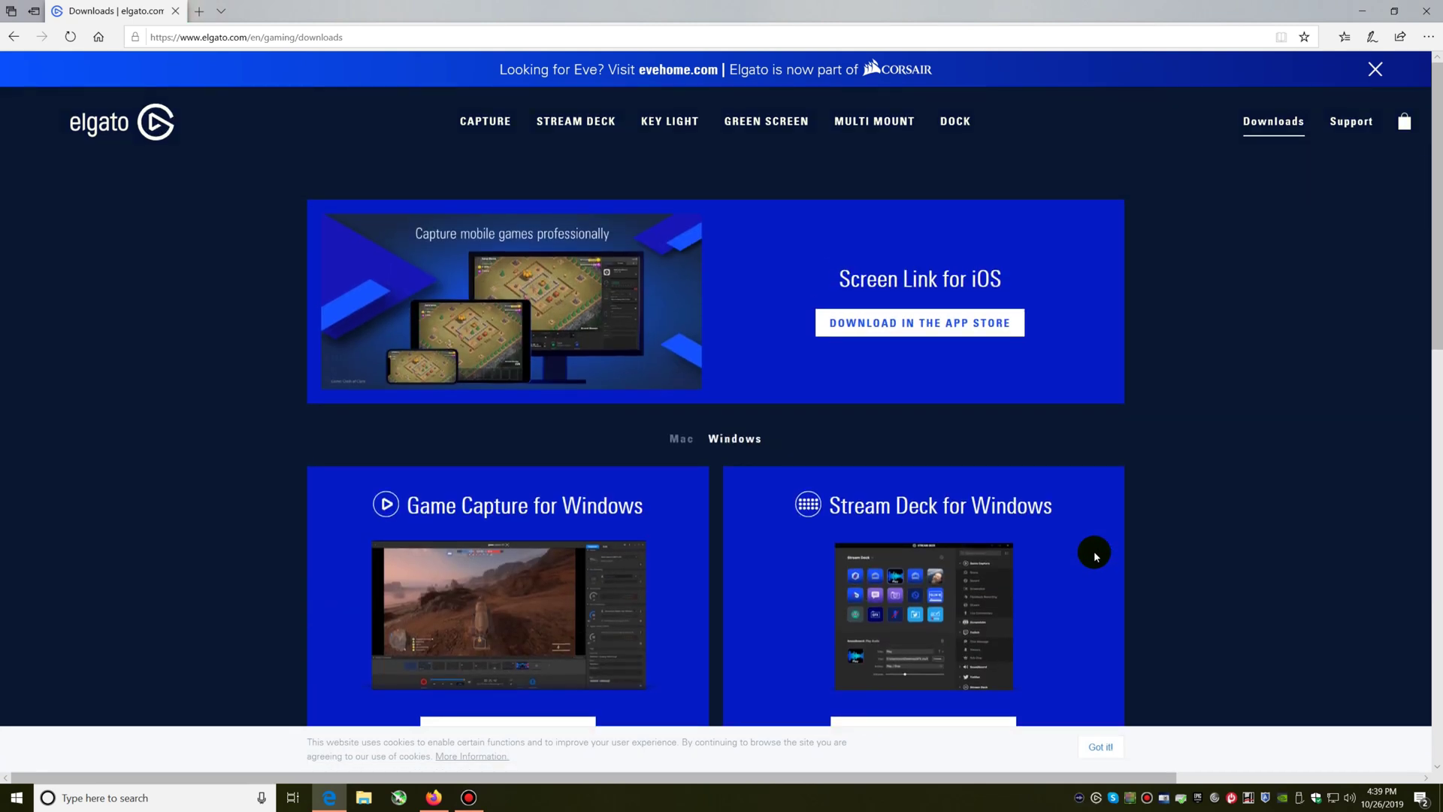
- Close Edge, rearrange the desktop icons, and launch 4K Capture Utility from its desktop shortcut
{"action": "left_click", "coordinate": [1430, 15]}
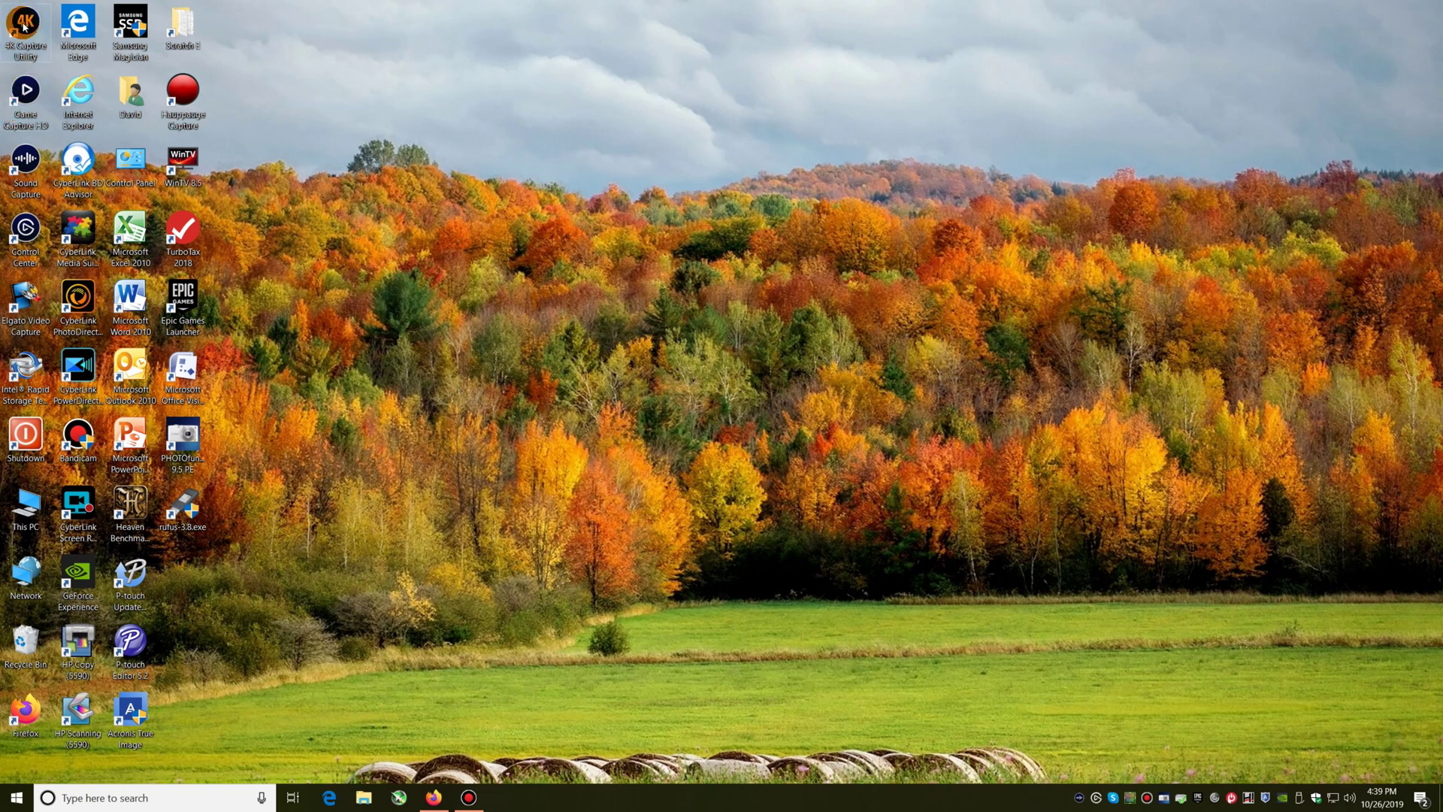
{"action": "left_click_drag", "start_coordinate": [24, 110], "coordinate": [349, 425]}
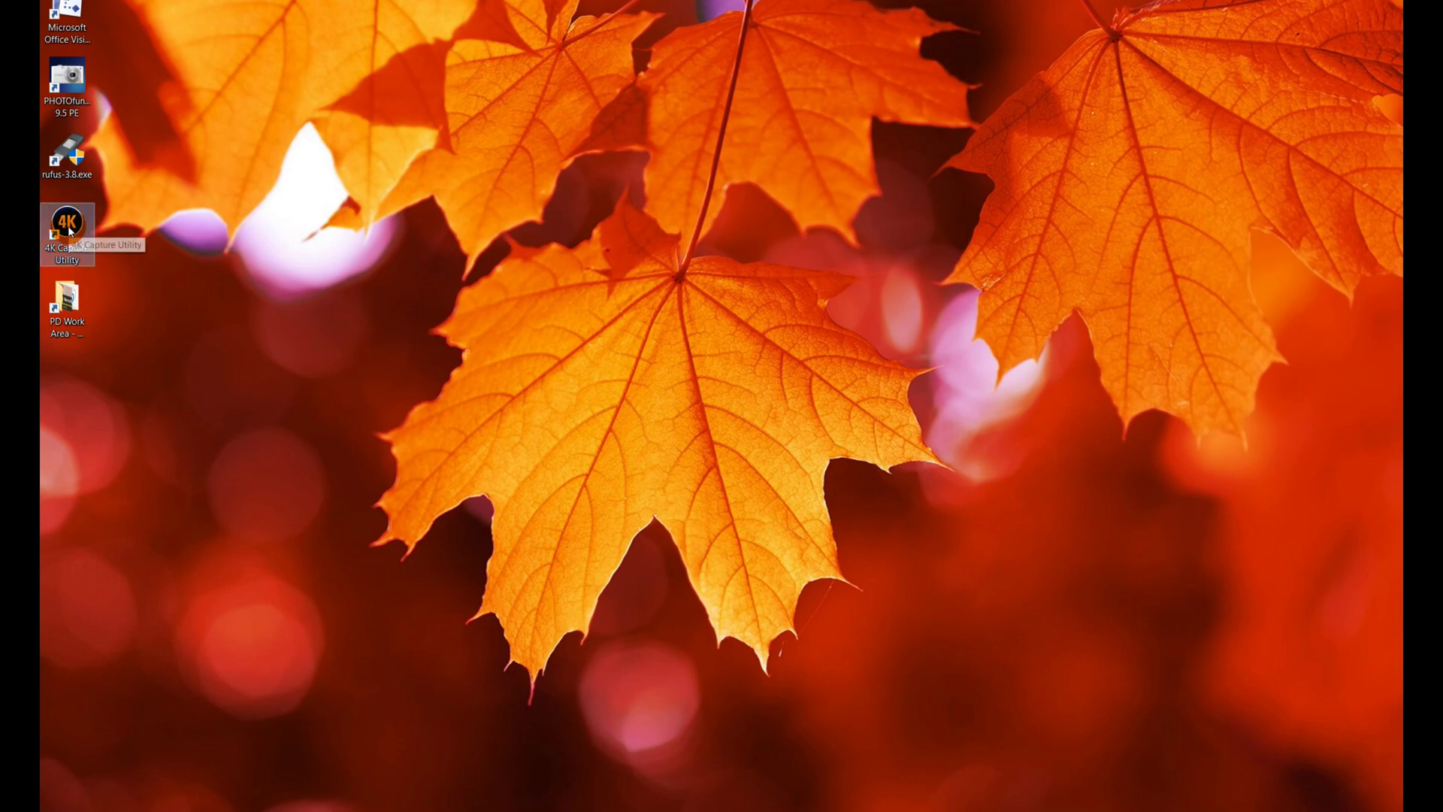
{"action": "double_click", "coordinate": [68, 230]}
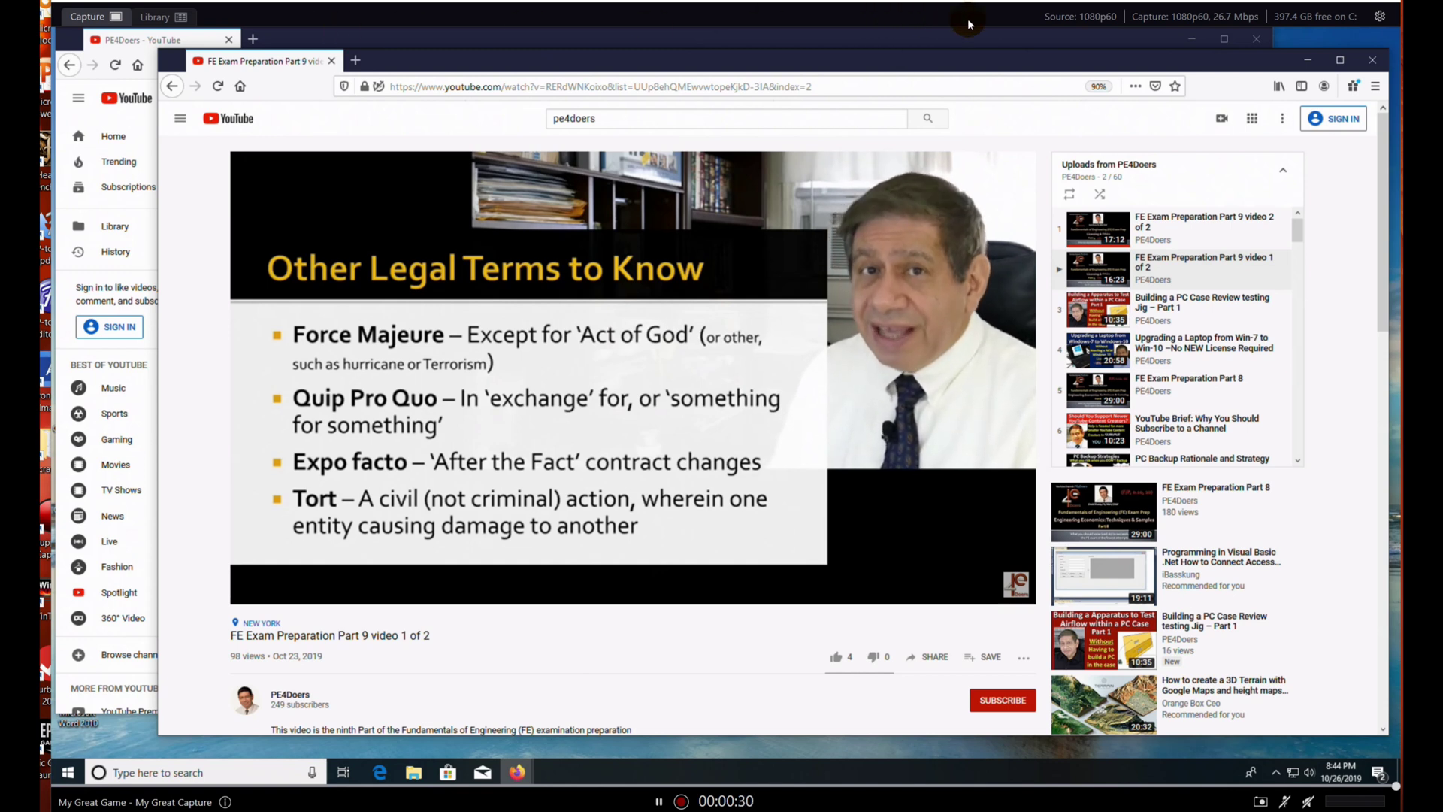
- Keep automatic update checks on in General preferences and confirm version 1.6.3.4272 is up to date
{"action": "left_click", "coordinate": [1380, 17]}
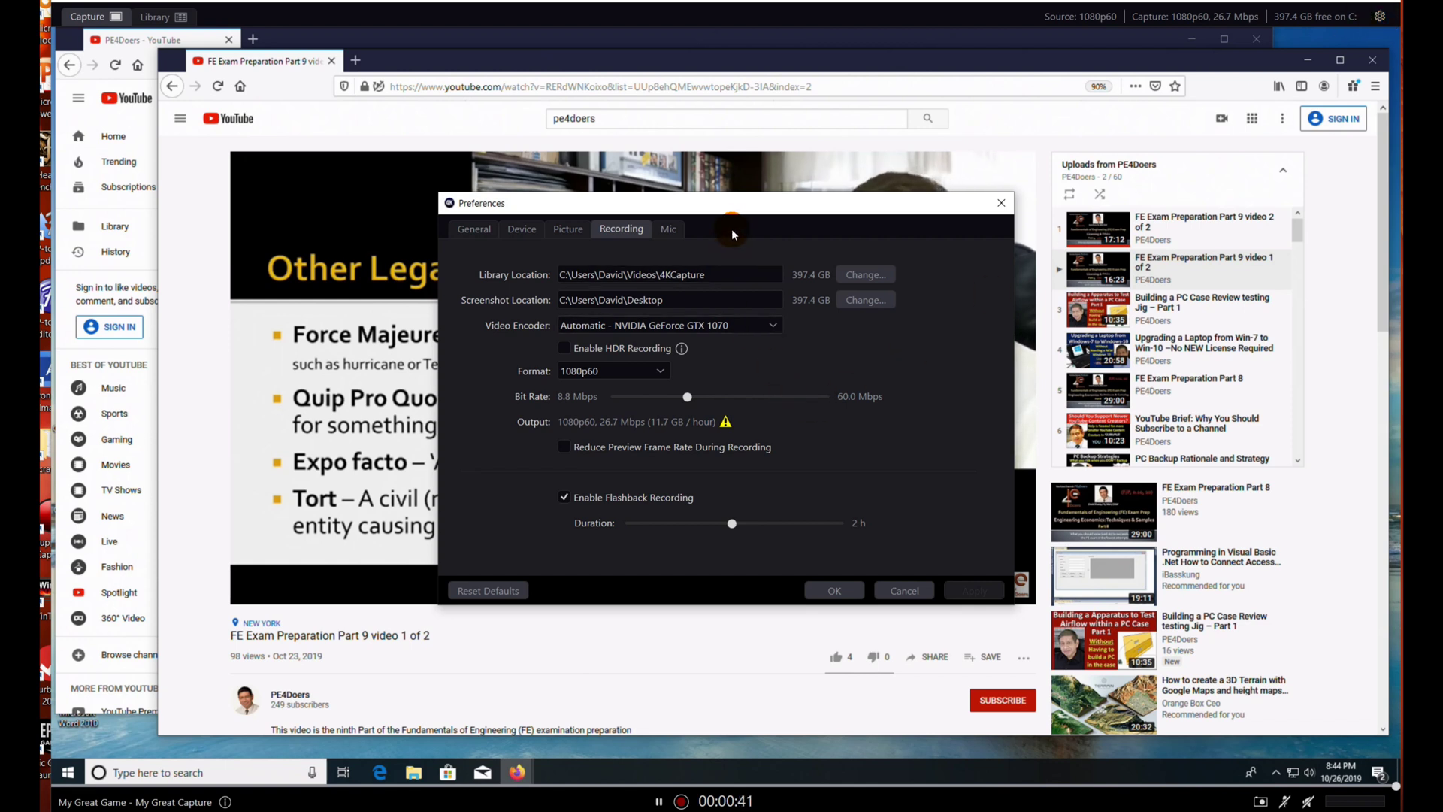
{"action": "left_click", "coordinate": [467, 231]}
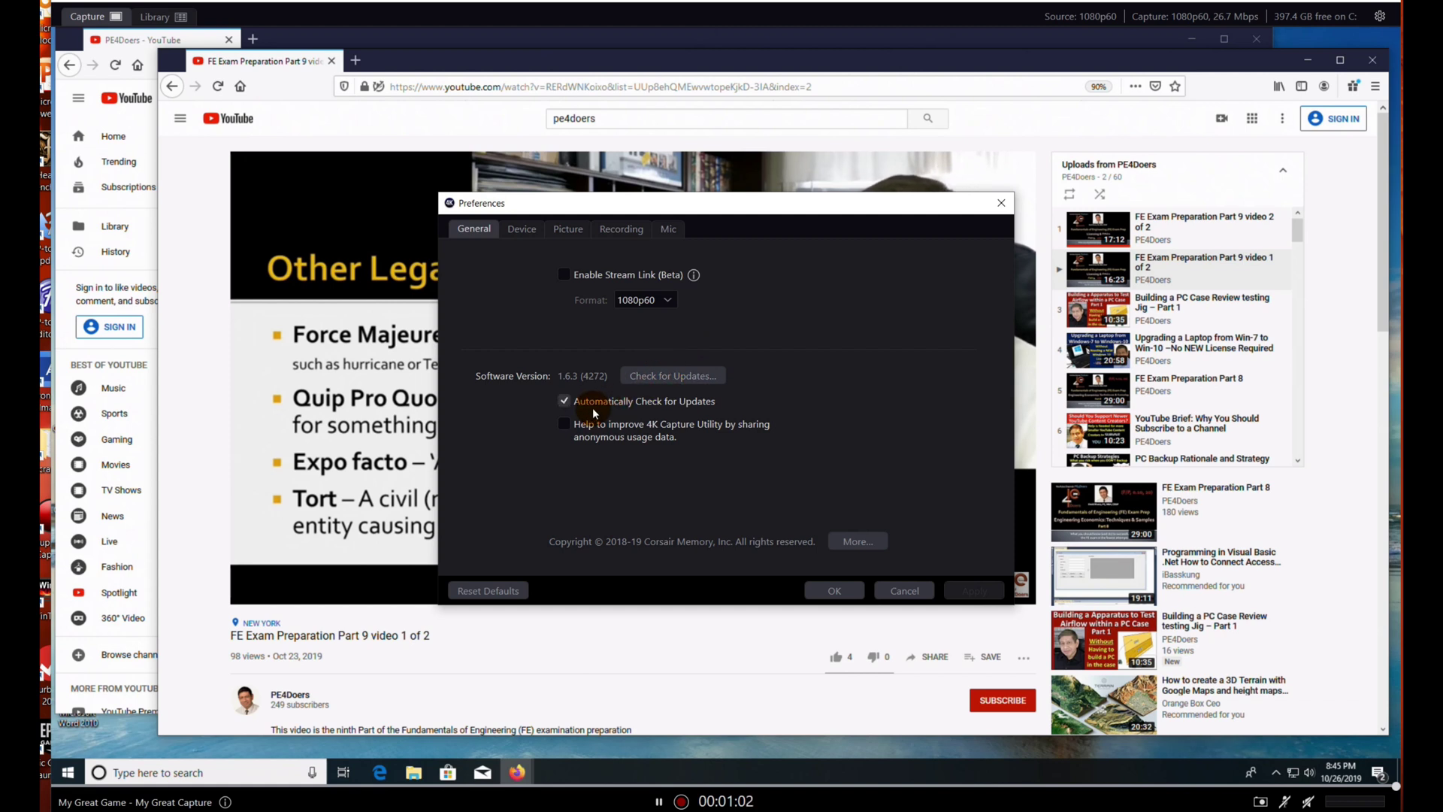
{"action": "left_click", "coordinate": [564, 402]}
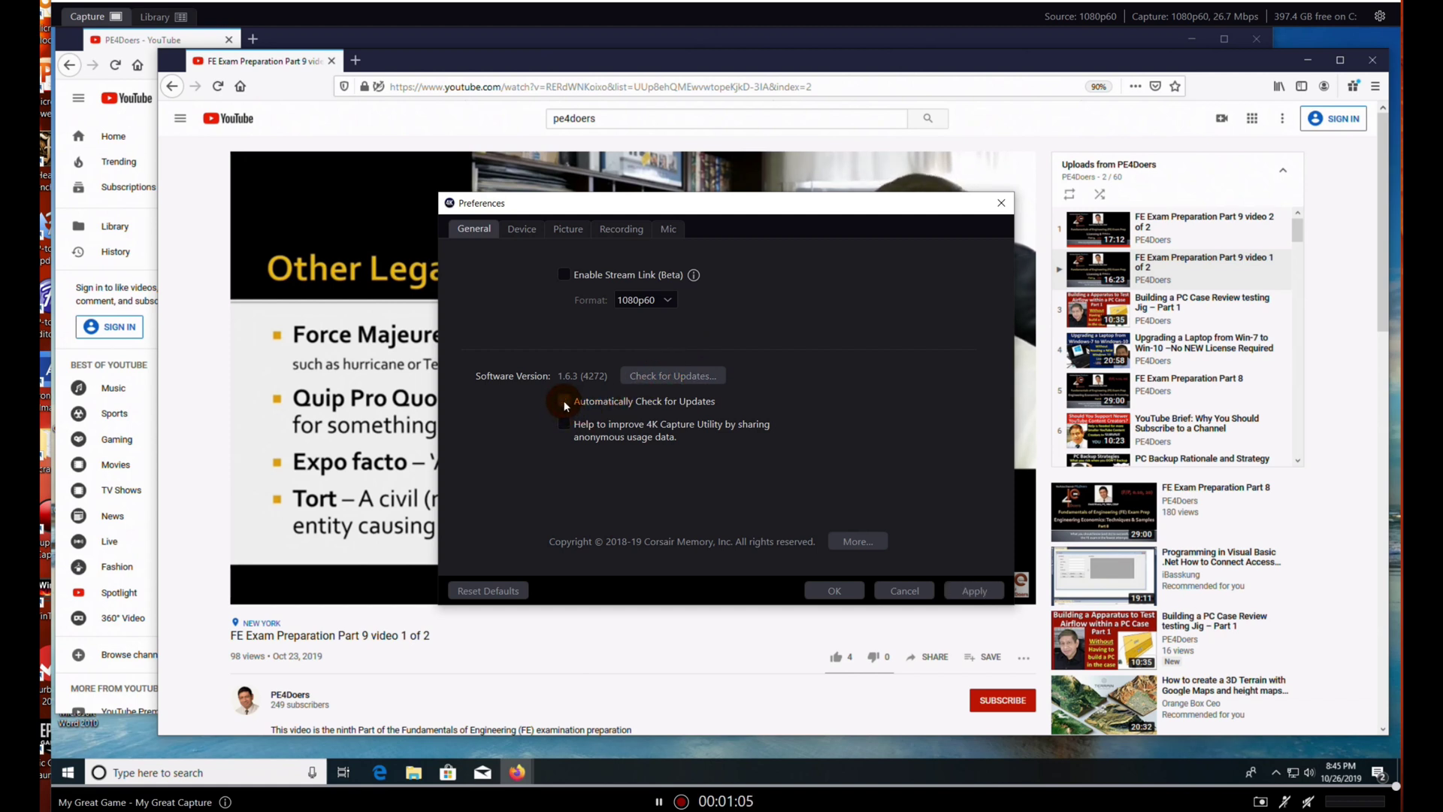
{"action": "left_click", "coordinate": [564, 402]}
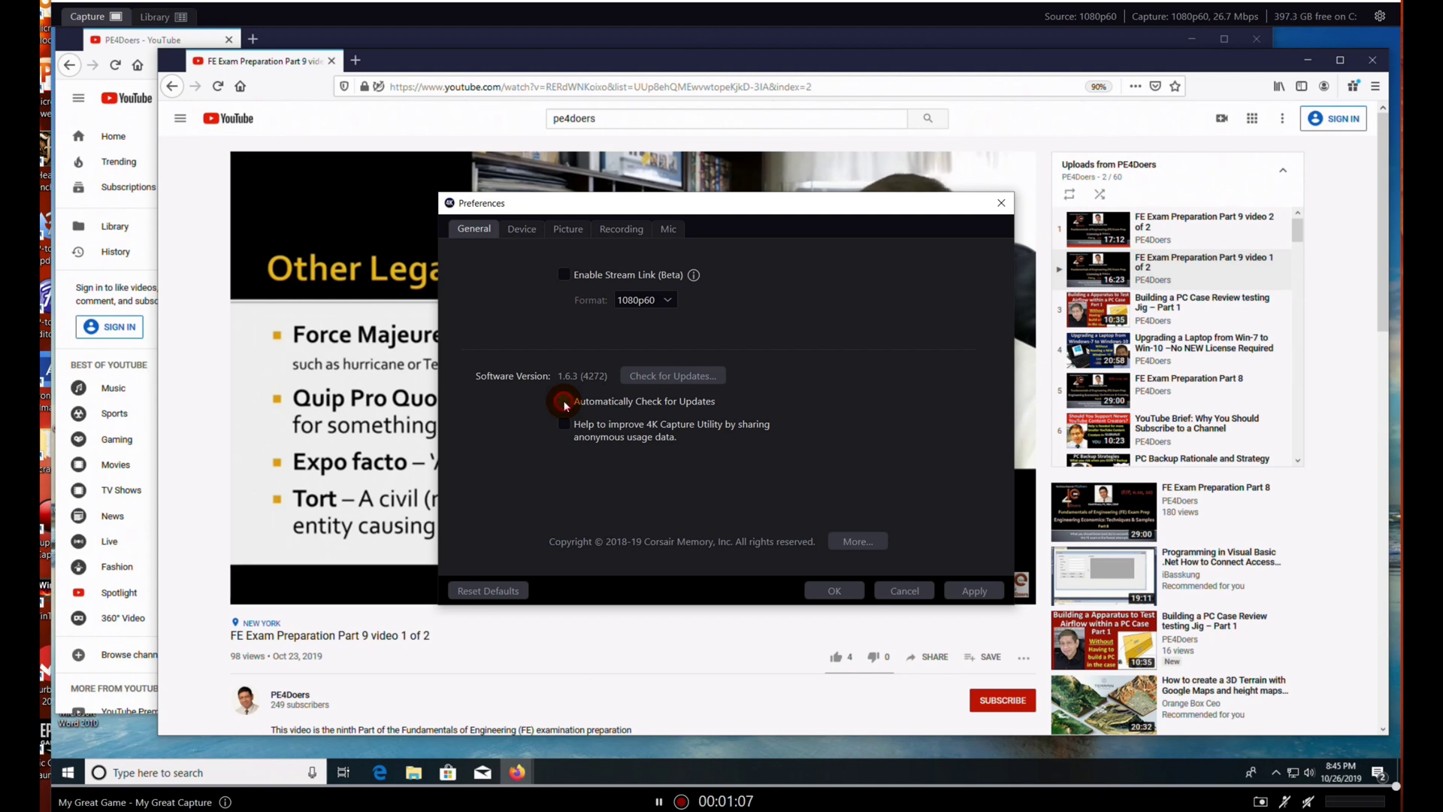
{"action": "left_click", "coordinate": [715, 377]}
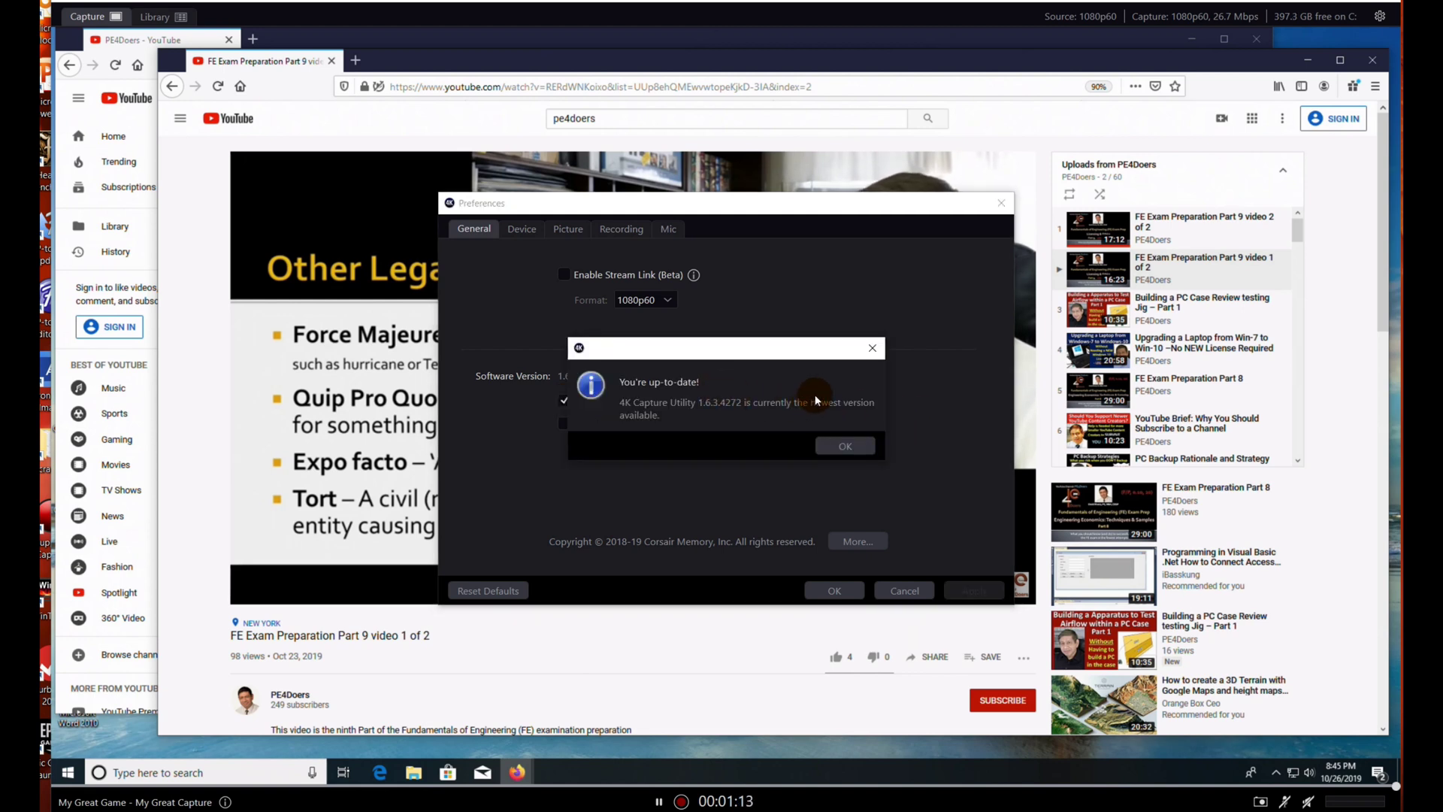
{"action": "left_click", "coordinate": [843, 445]}
{"action": "left_click", "coordinate": [522, 229]}
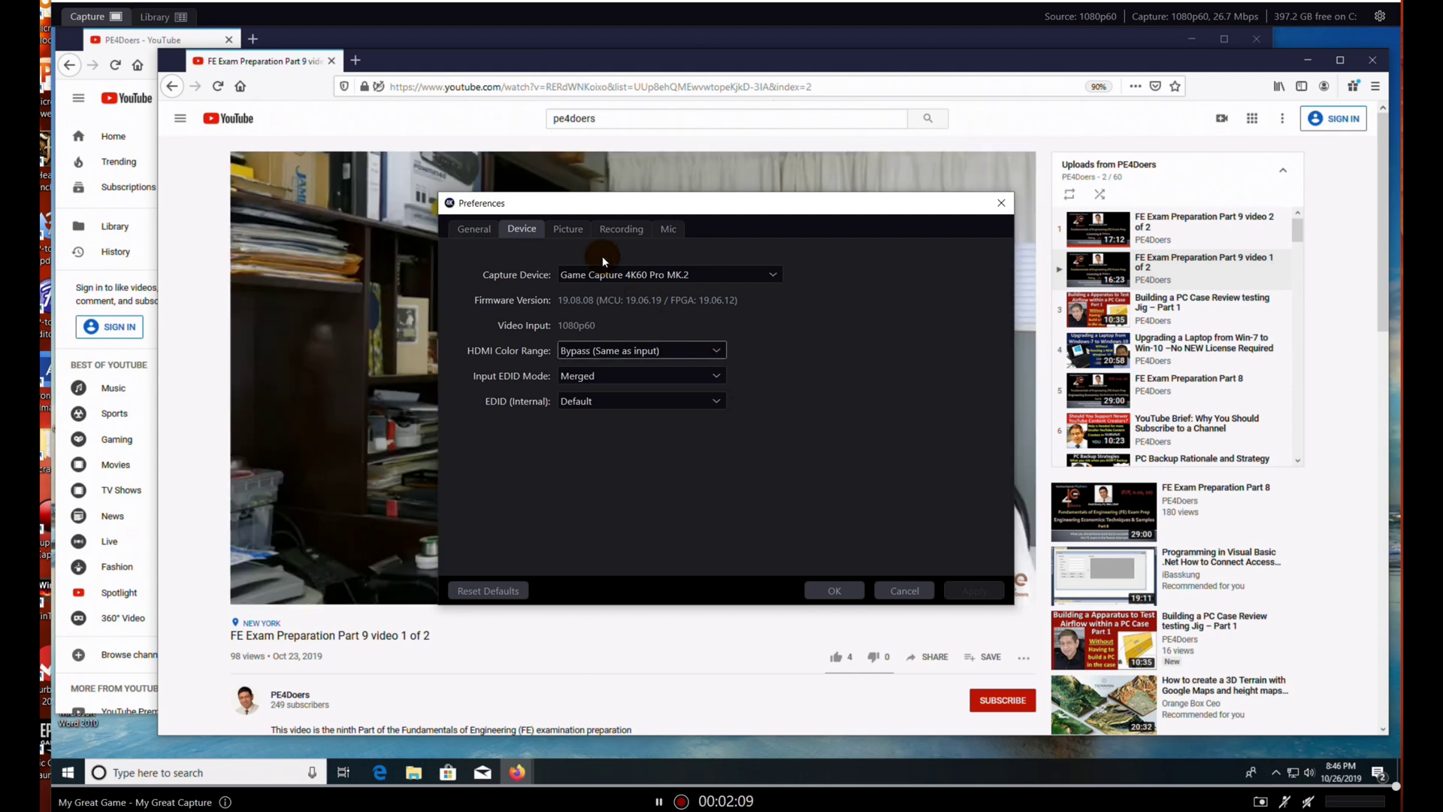
- Show the Picture settings with brightness, contrast and saturation at 0 and hue at 0°
{"action": "left_click", "coordinate": [581, 232]}
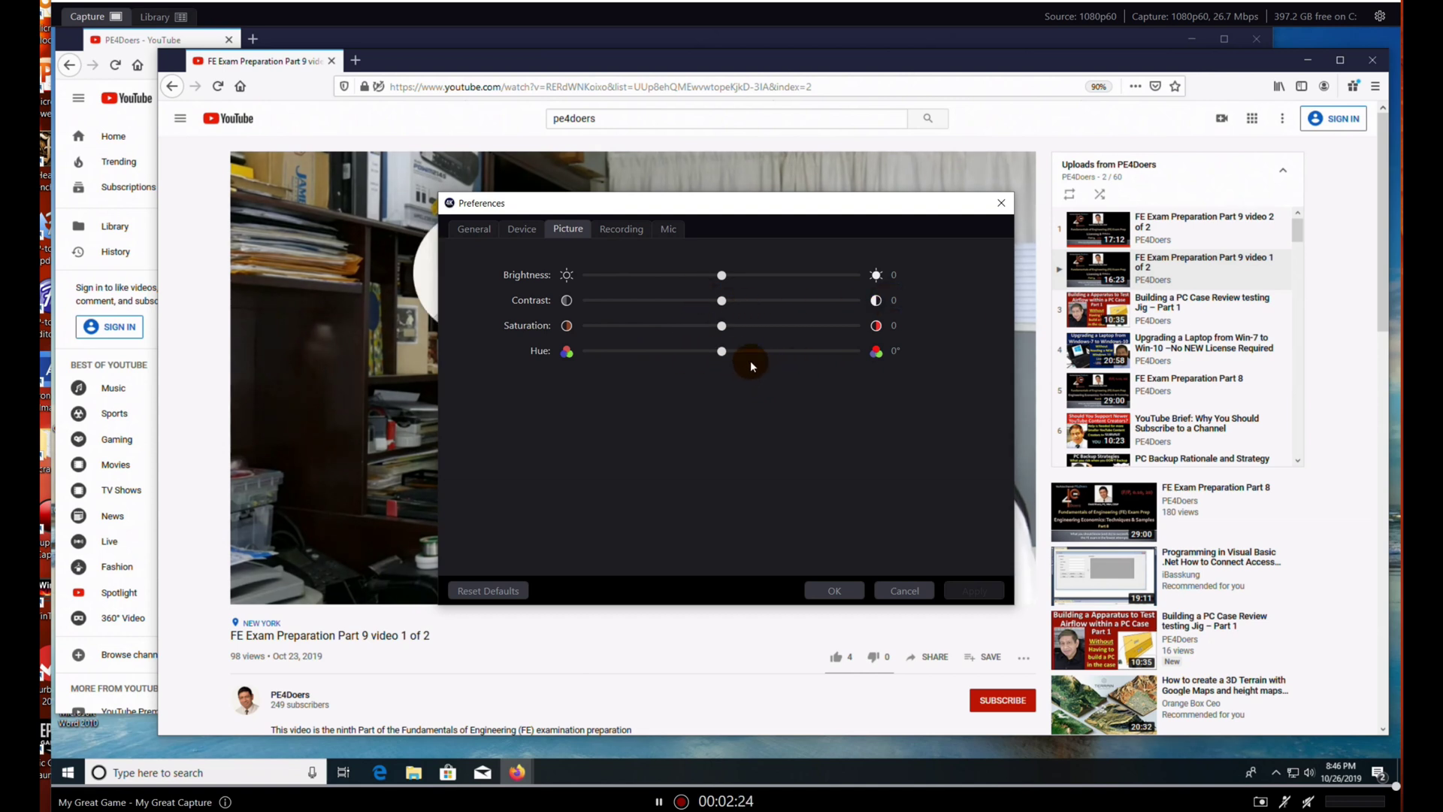
- Keep the recording format at 1080p60 in Recording preferences and begin changing the library folder
{"action": "left_click", "coordinate": [614, 230]}
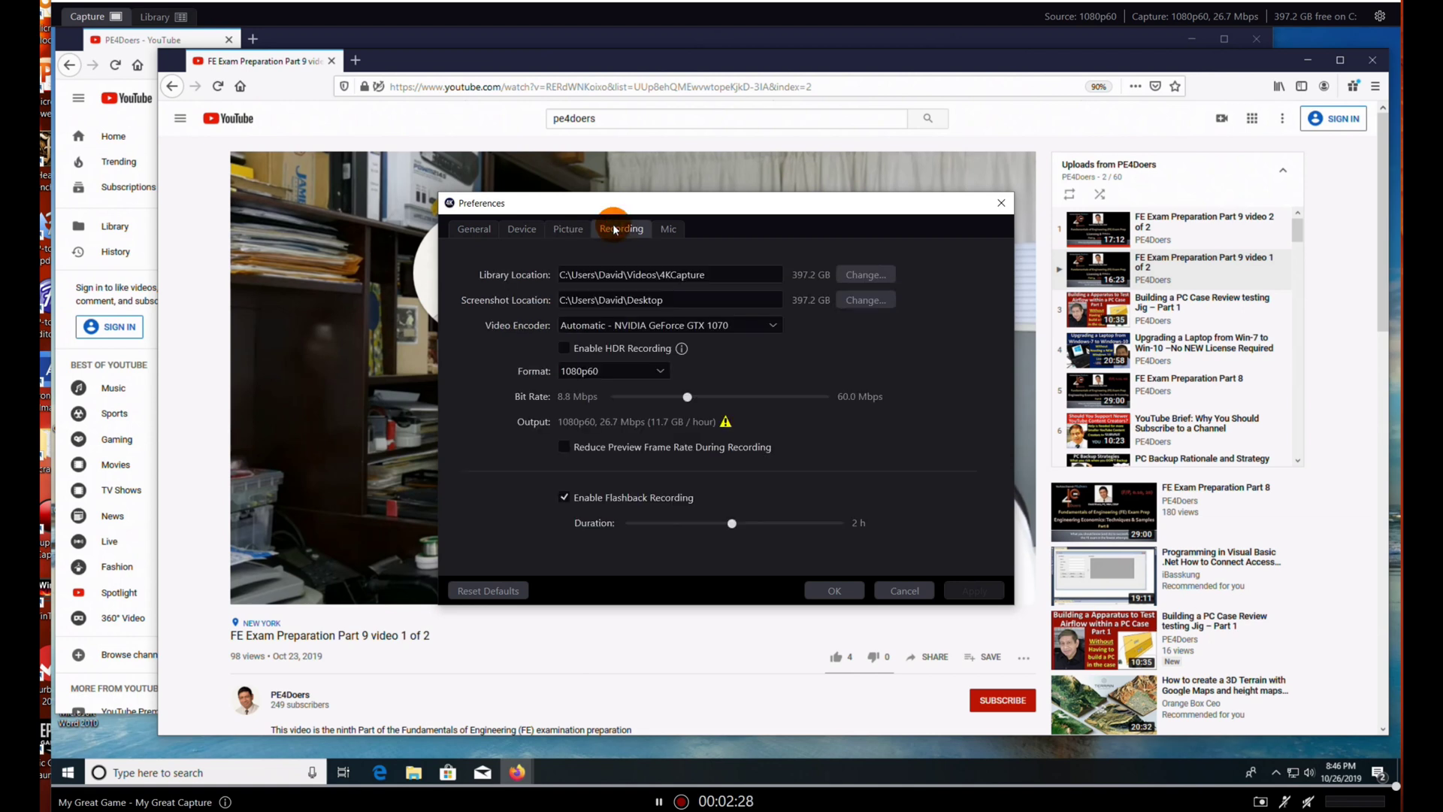
{"action": "left_click", "coordinate": [661, 372]}
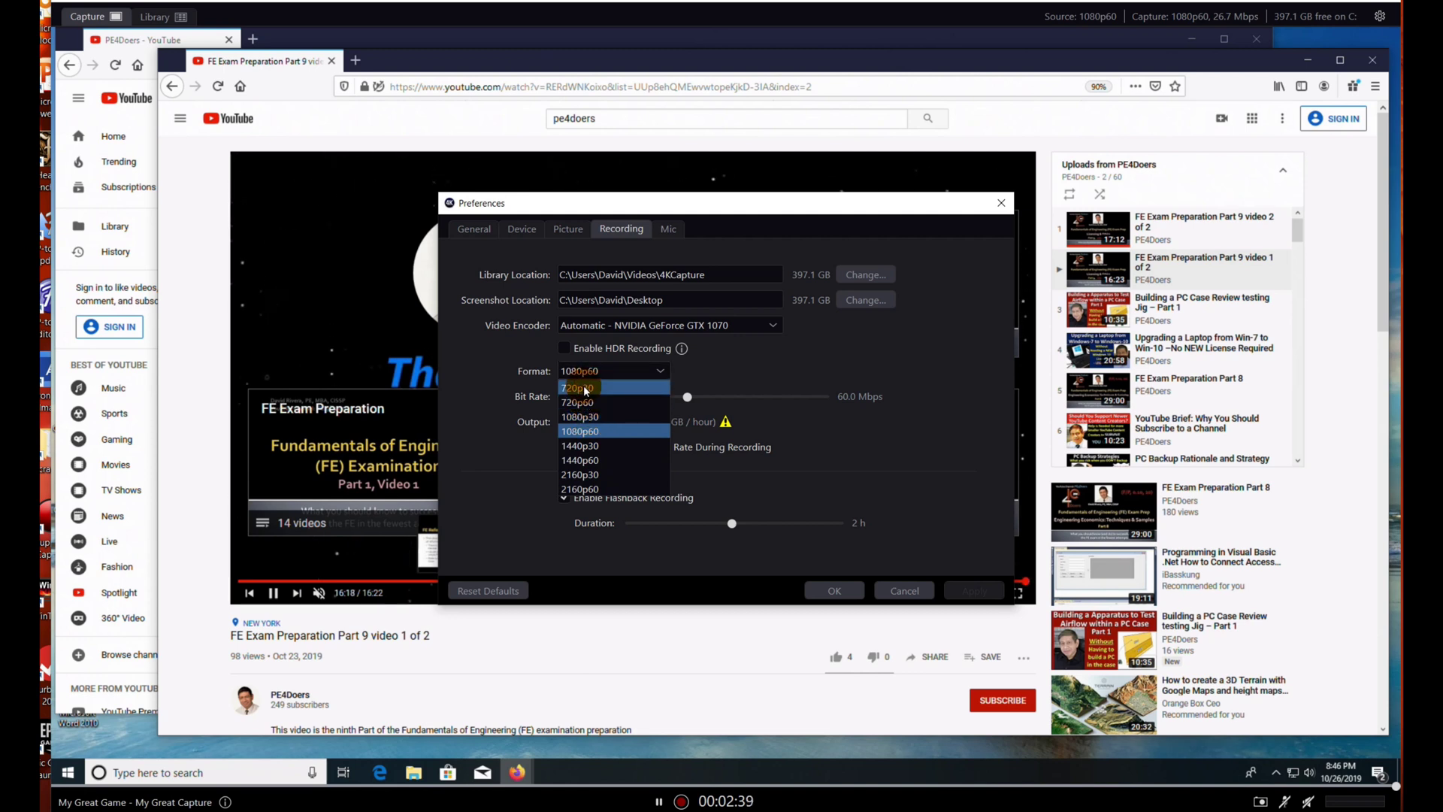
{"action": "left_click", "coordinate": [571, 277]}
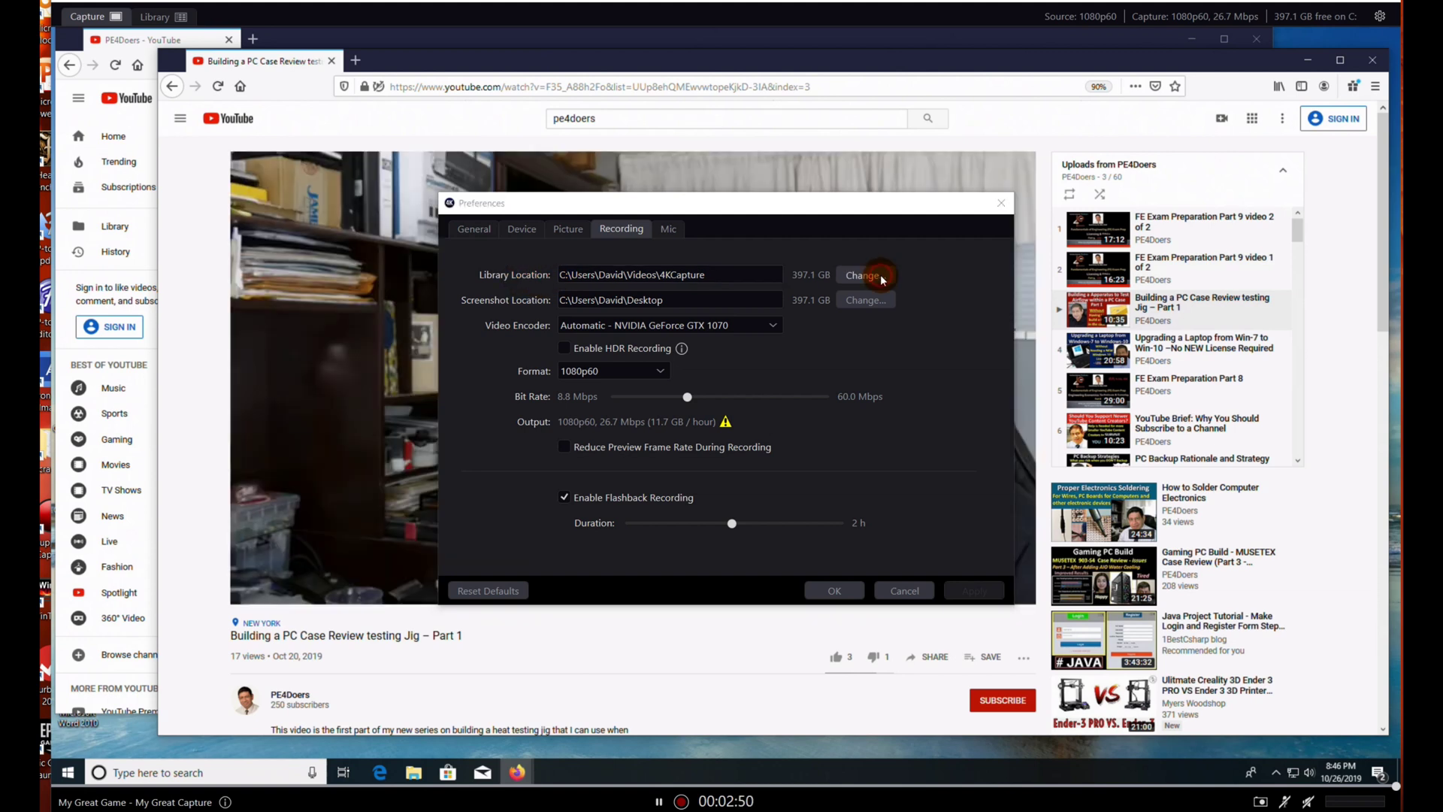
{"action": "left_click", "coordinate": [865, 275]}
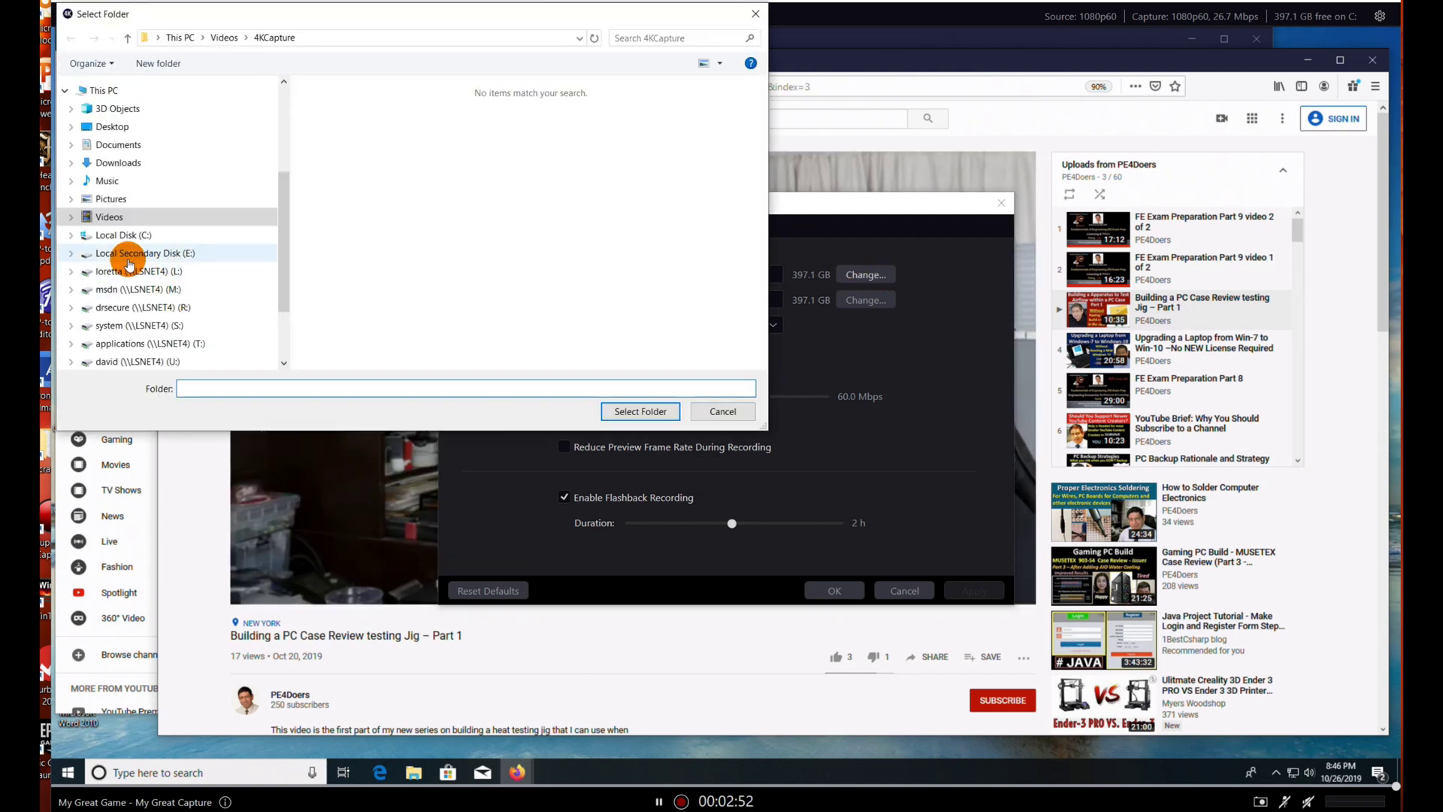
- Set the library location to E:\Video\Elgato 4K60
{"action": "left_click", "coordinate": [184, 253]}
{"action": "double_click", "coordinate": [334, 174]}
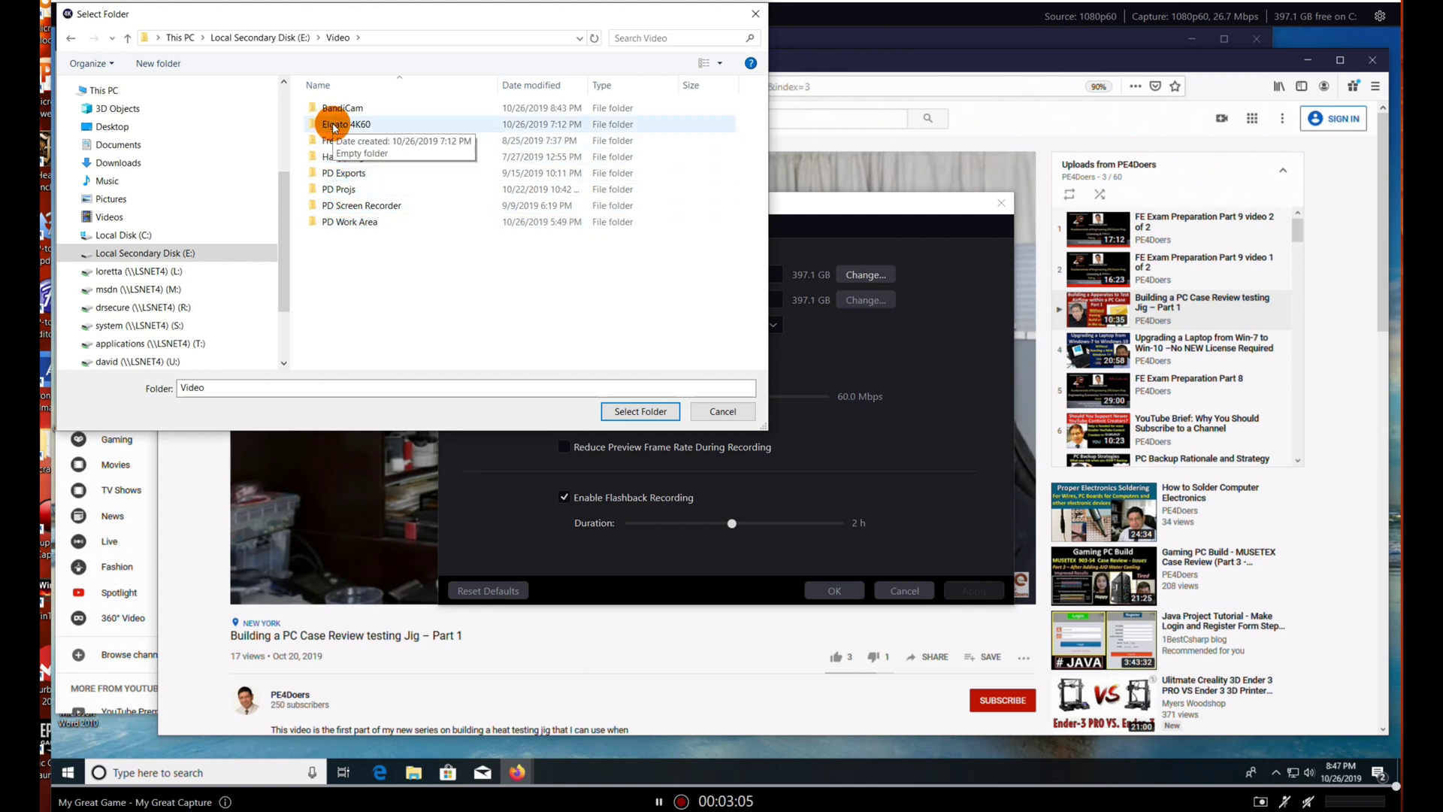
{"action": "double_click", "coordinate": [334, 125]}
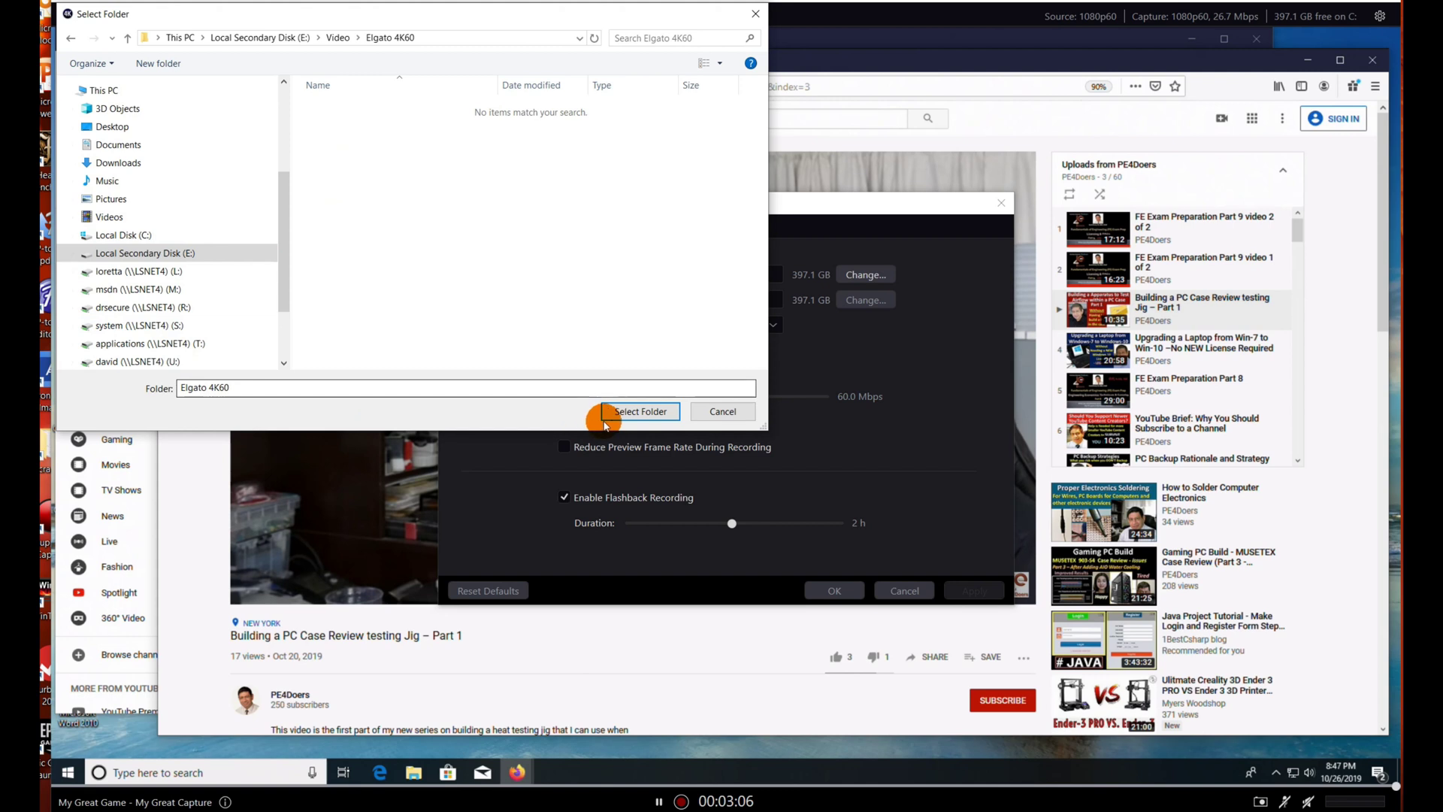
{"action": "left_click", "coordinate": [628, 413]}
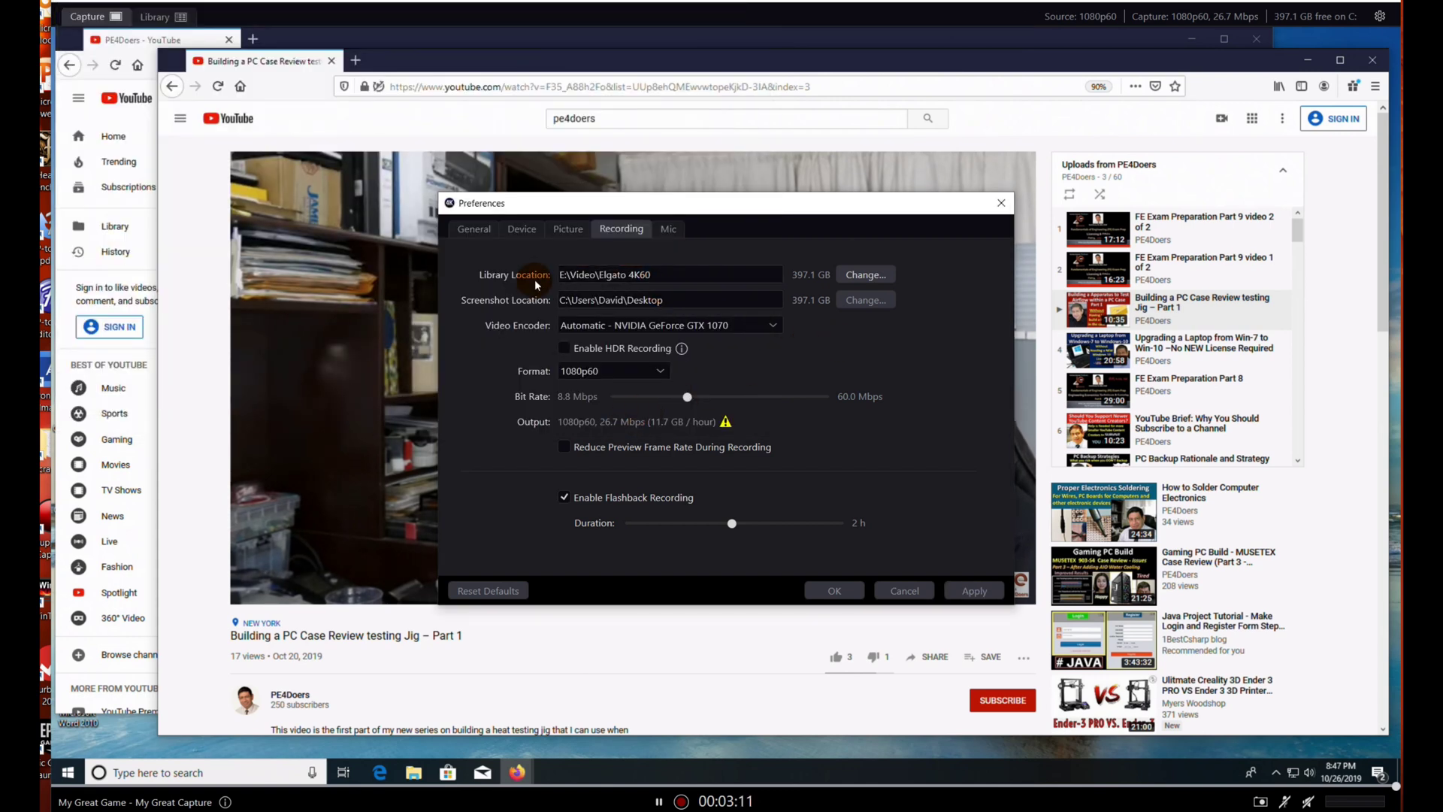
- Set the screenshot location to E:\Video\Elgato 4K60 as well
{"action": "left_click", "coordinate": [857, 303]}
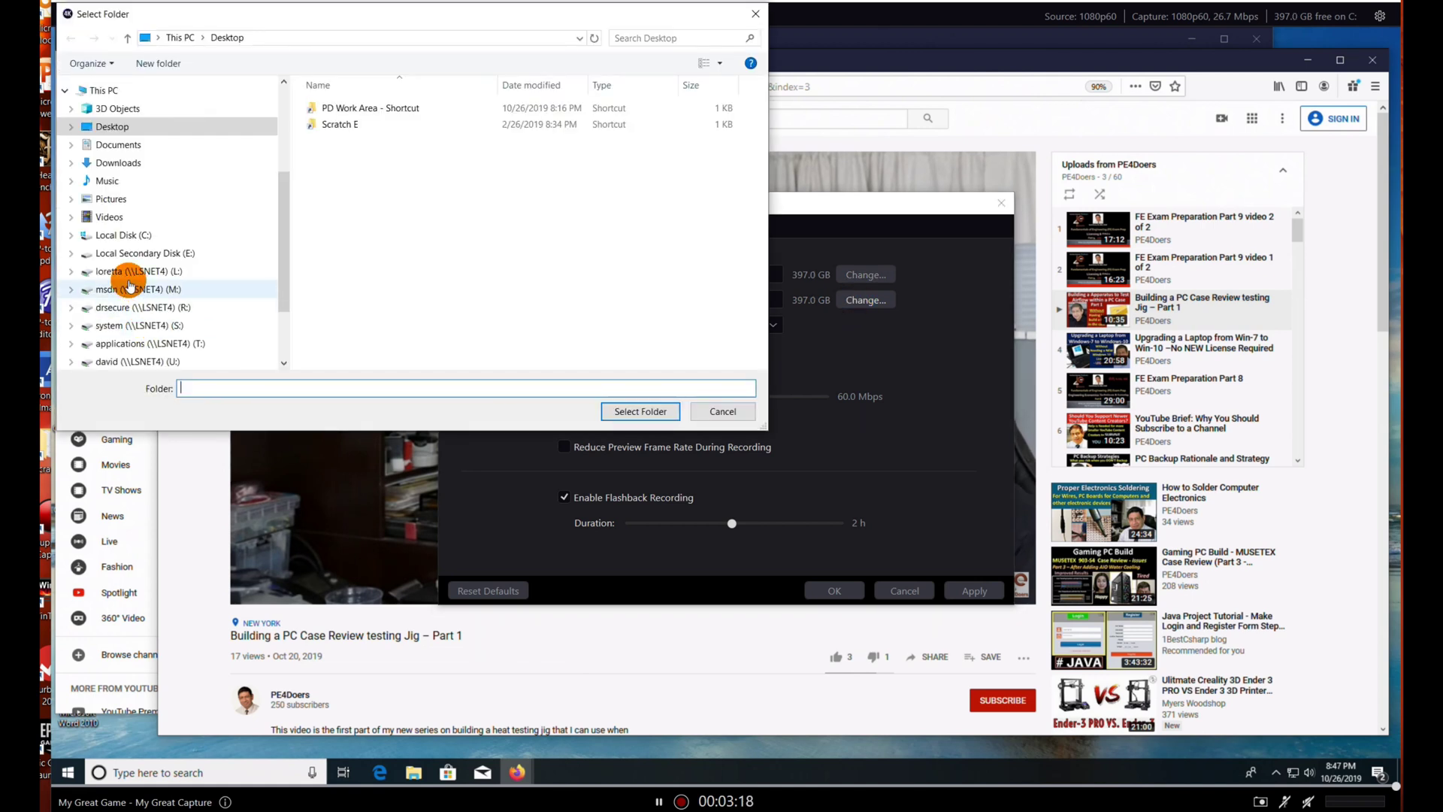
{"action": "left_click", "coordinate": [100, 256]}
{"action": "double_click", "coordinate": [315, 191]}
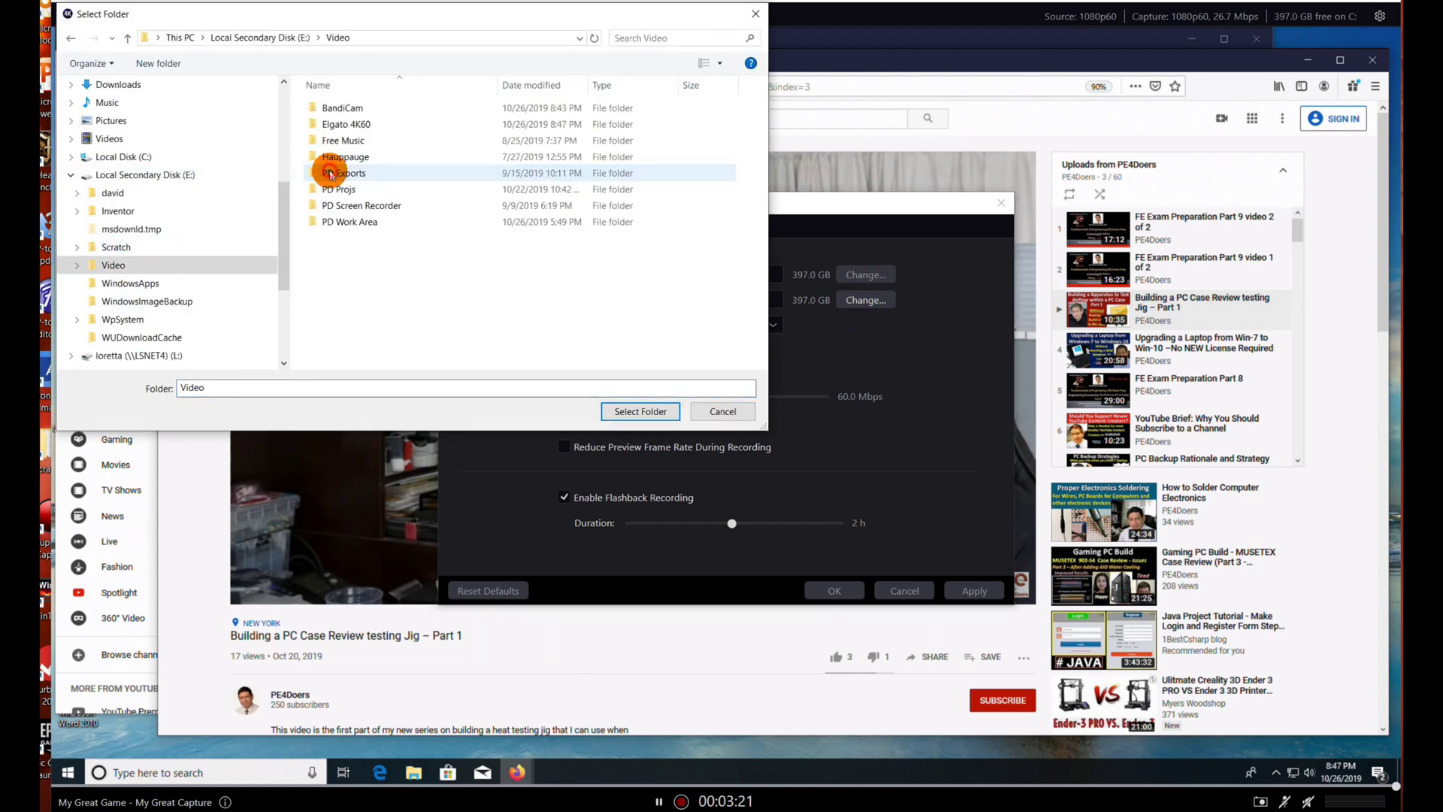
{"action": "left_click", "coordinate": [338, 222]}
{"action": "double_click", "coordinate": [331, 123]}
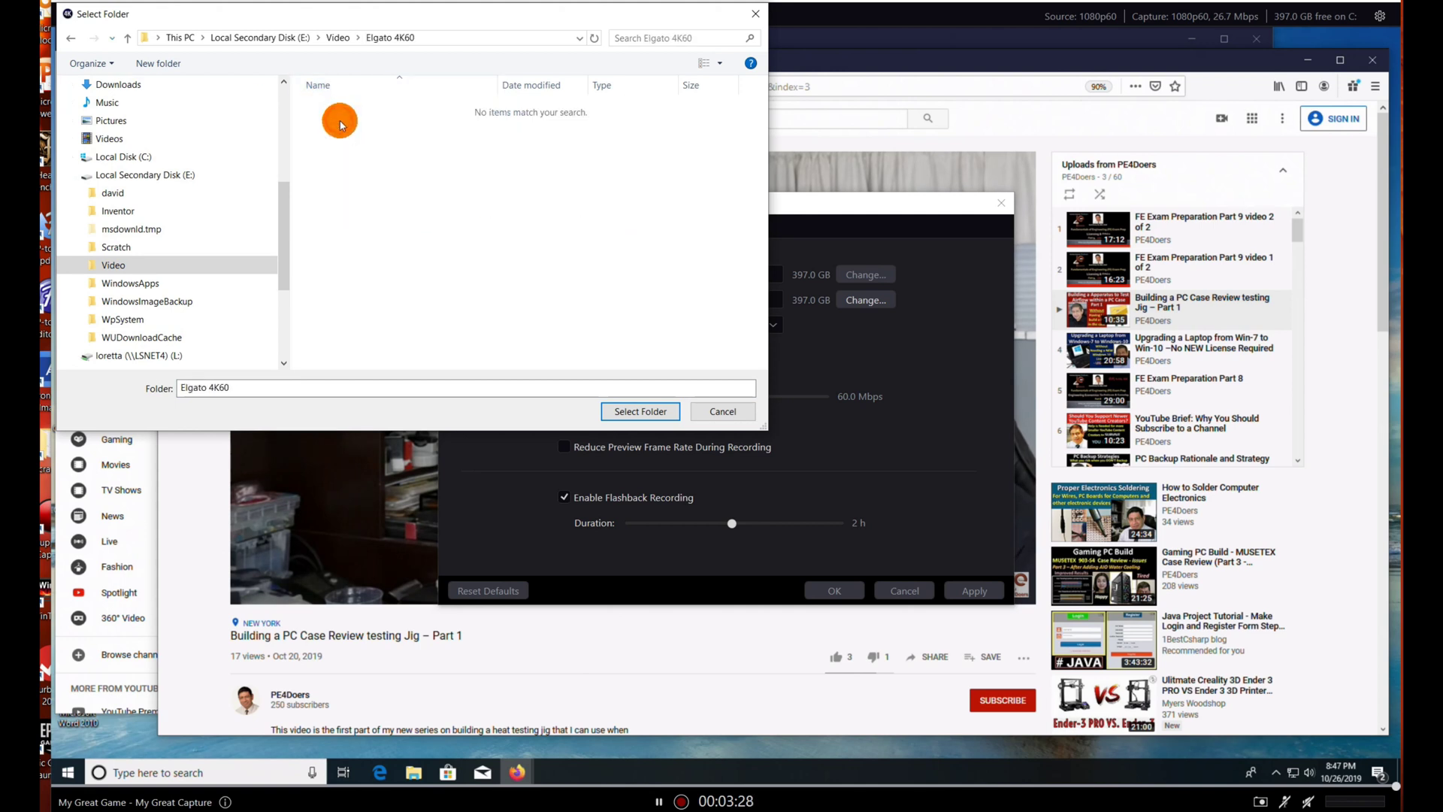
{"action": "left_click", "coordinate": [651, 415]}
{"action": "left_click", "coordinate": [589, 278]}
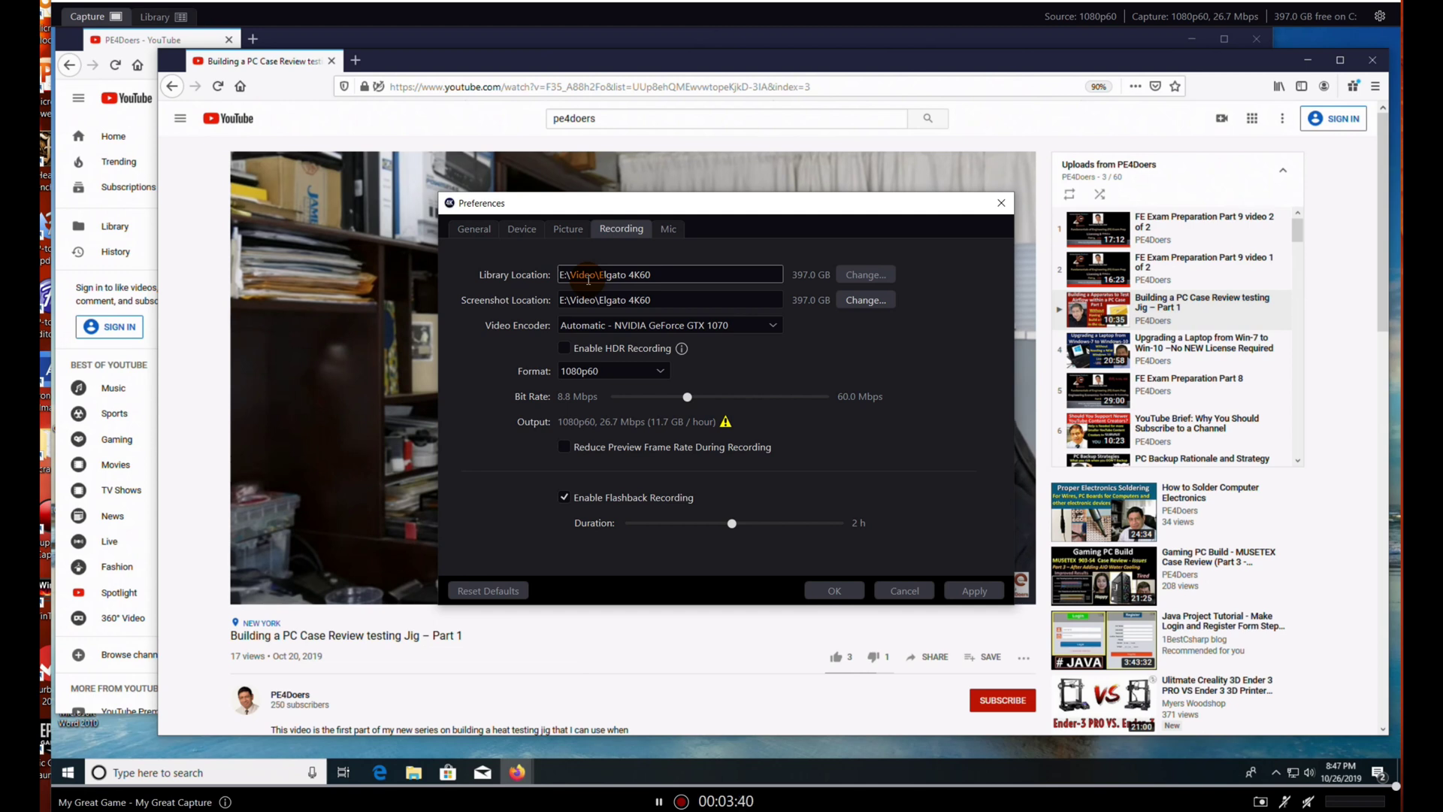
{"action": "left_click", "coordinate": [664, 230]}
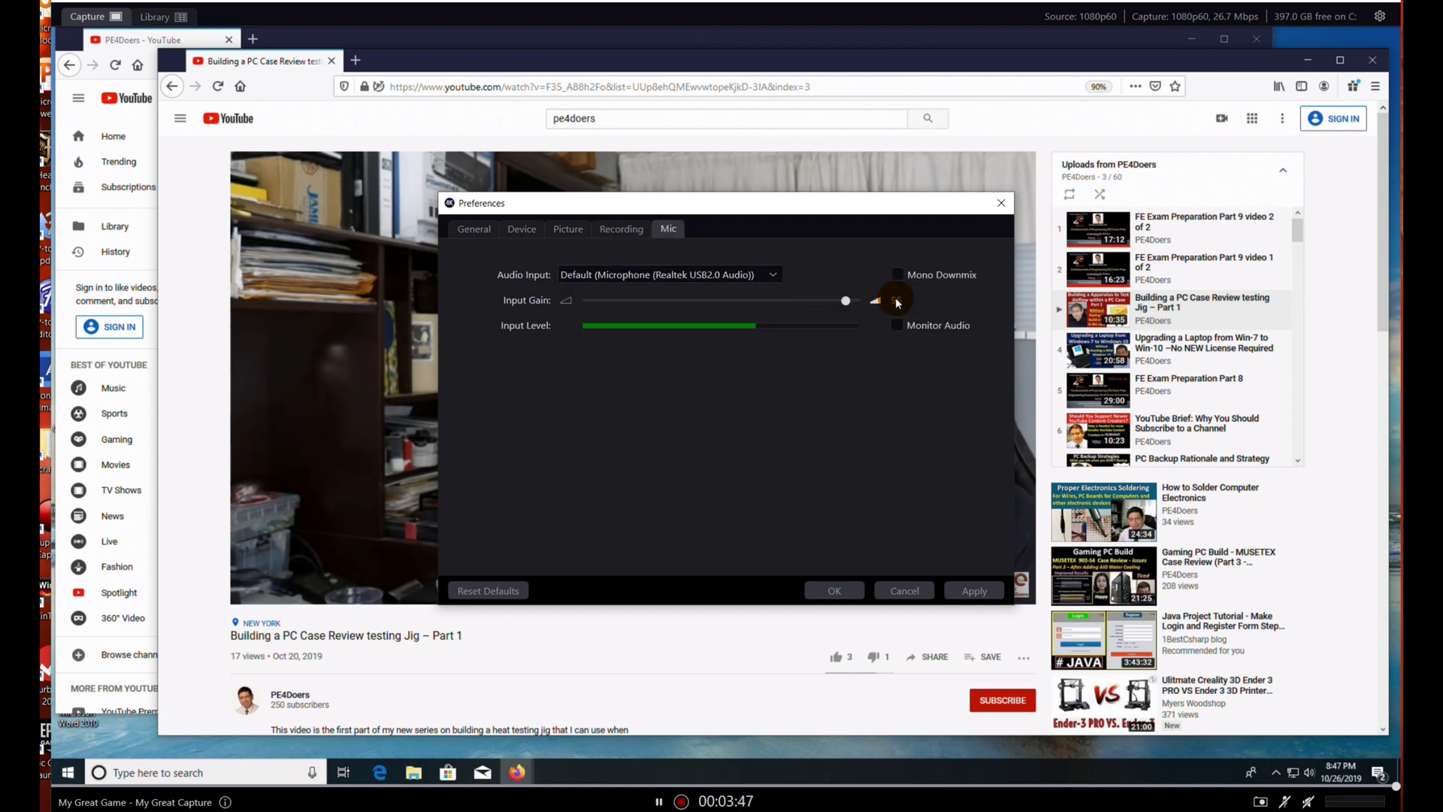
- Nudge the Mic Input Gain slider up, apply the settings, and confirm restarting flashback recording
{"action": "mouse_move", "coordinate": [846, 300]}
{"action": "left_mouse_down"}
{"action": "mouse_move", "coordinate": [863, 306]}
{"action": "mouse_move", "coordinate": [825, 302]}
{"action": "mouse_move", "coordinate": [849, 304]}
{"action": "left_mouse_up"}
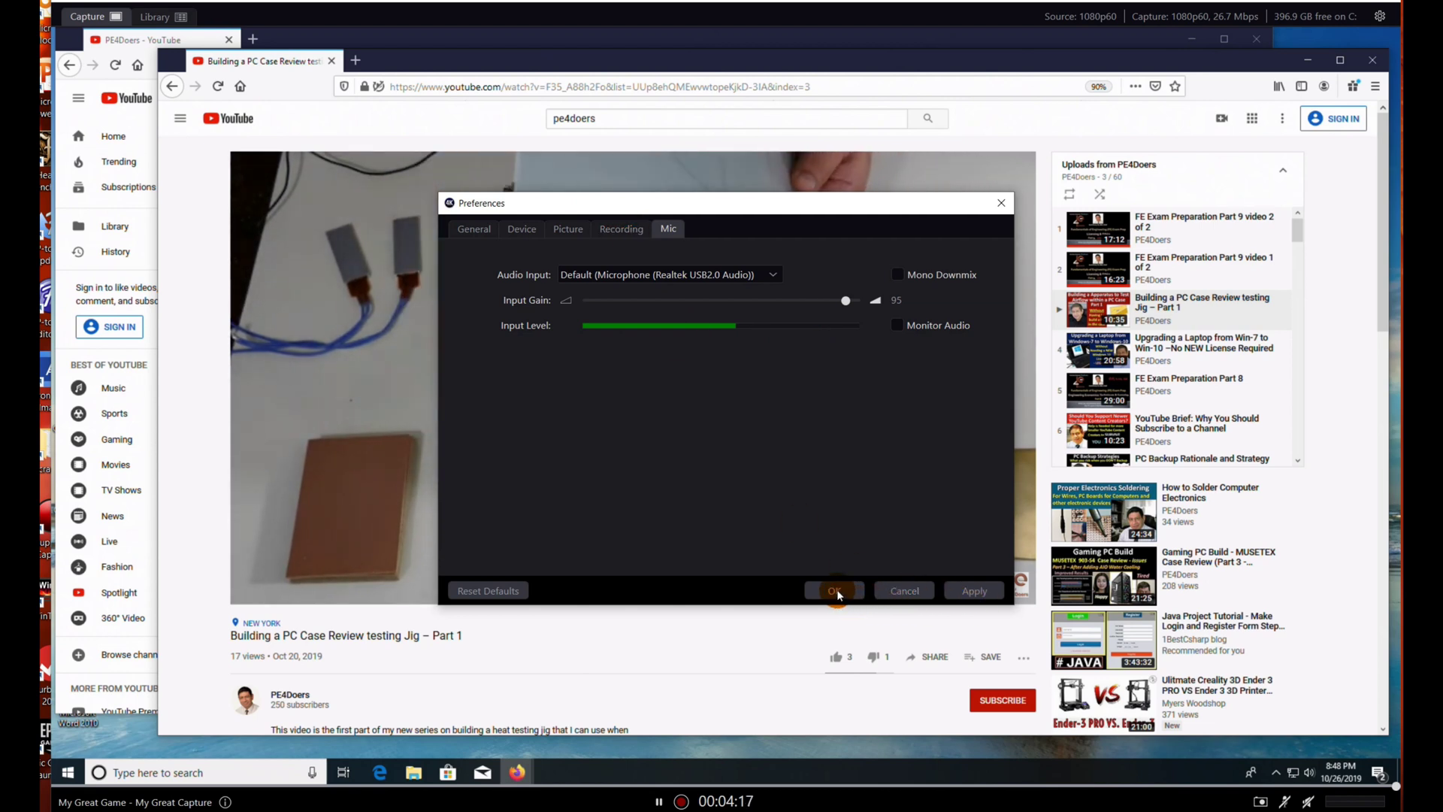
{"action": "left_click", "coordinate": [964, 594]}
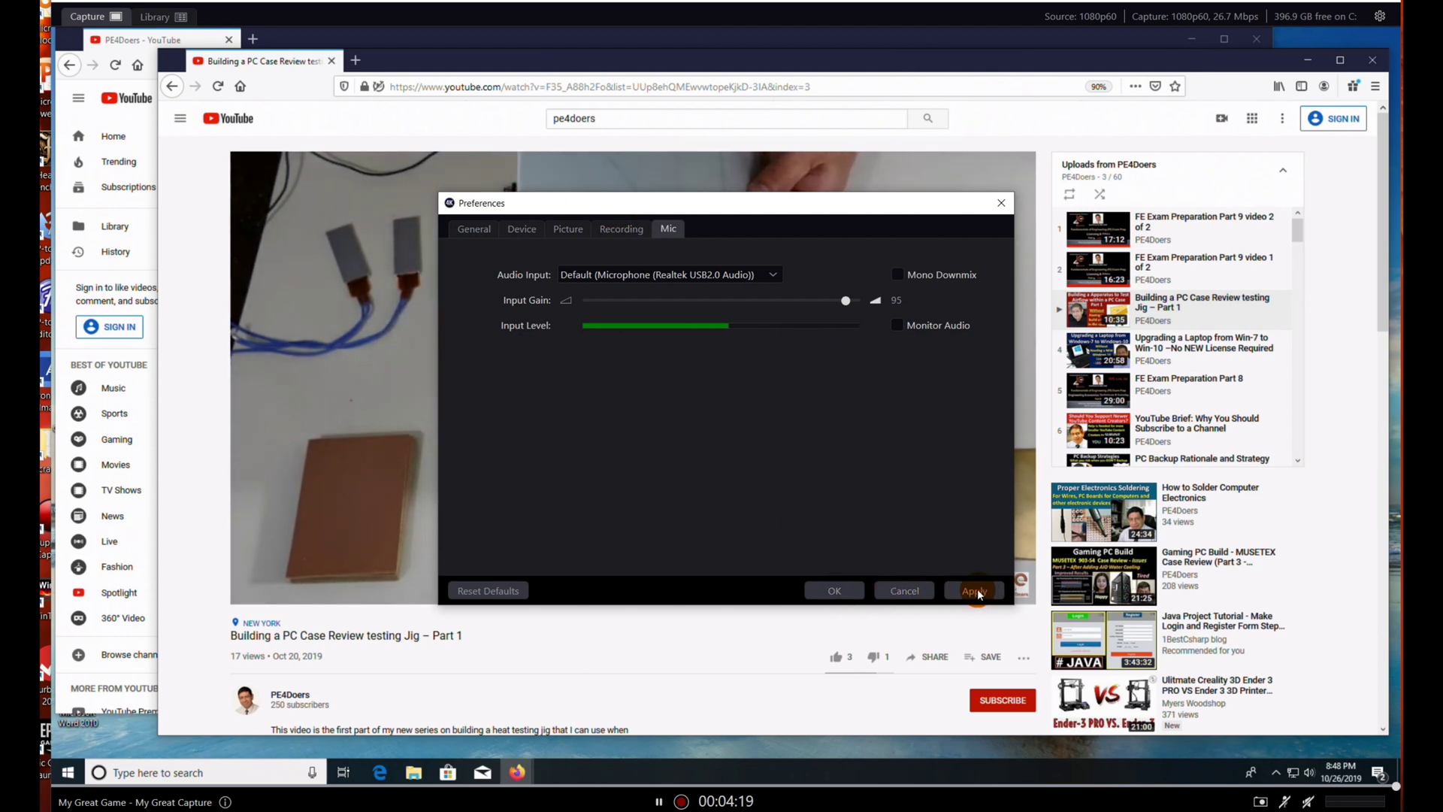
{"action": "left_click", "coordinate": [834, 590]}
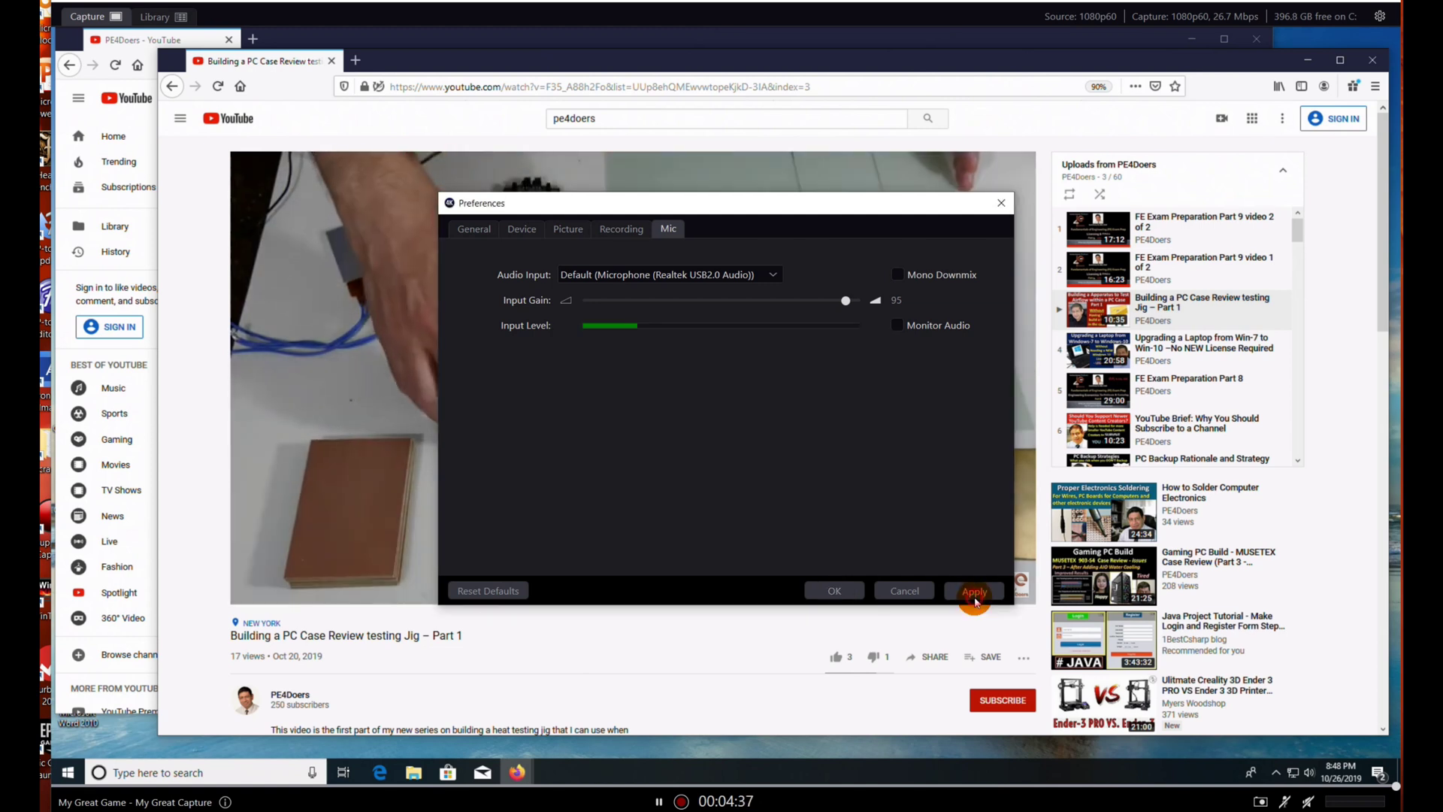
{"action": "left_click", "coordinate": [975, 593]}
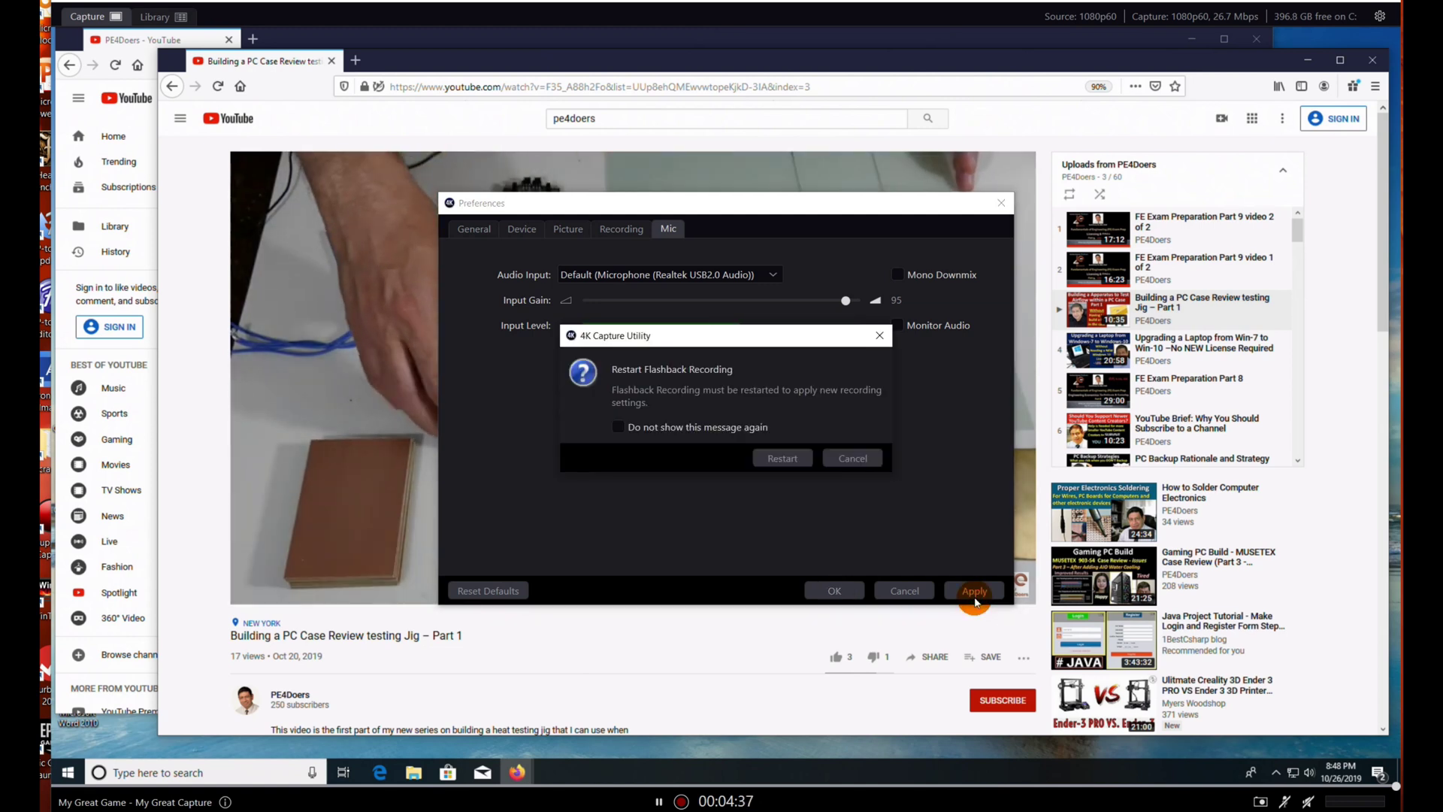
{"action": "left_click", "coordinate": [794, 462]}
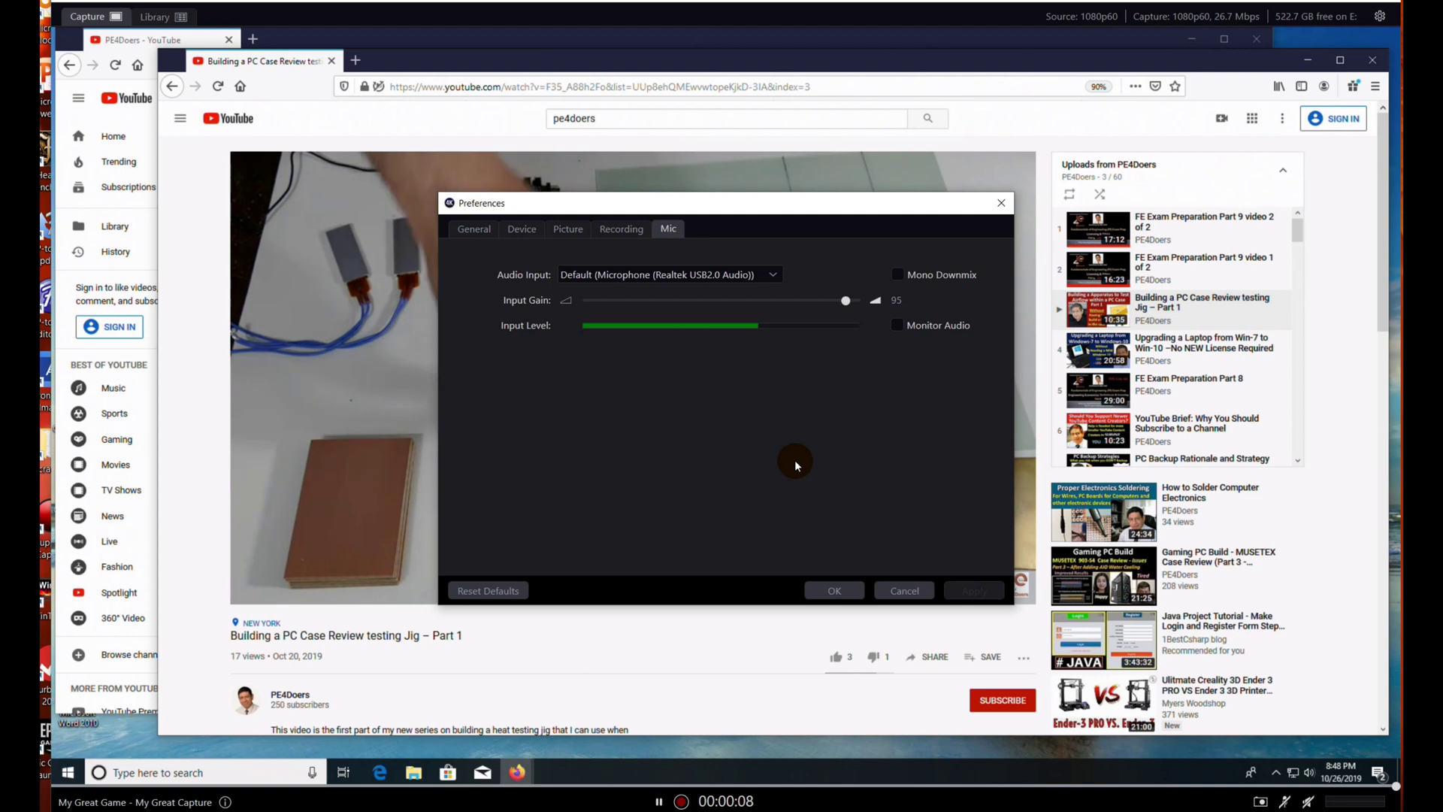
- Close Preferences with OK to return to the live 1080p60 capture view
{"action": "left_click", "coordinate": [855, 593]}
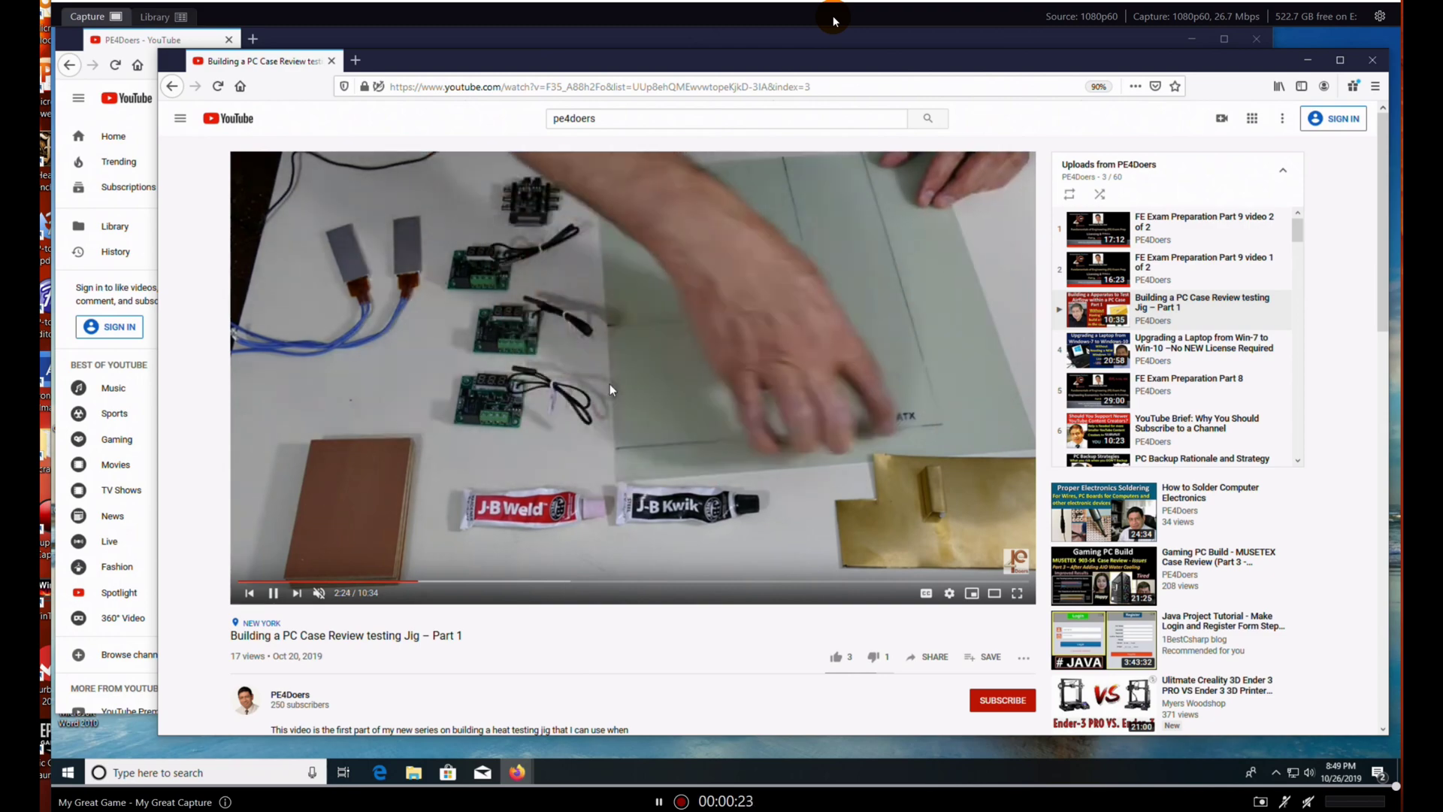
{"action": "scroll", "coordinate": [610, 385], "scroll_direction": "down", "scroll_amount": 5}
{"action": "scroll", "coordinate": [610, 388], "scroll_direction": "down", "scroll_amount": 15}
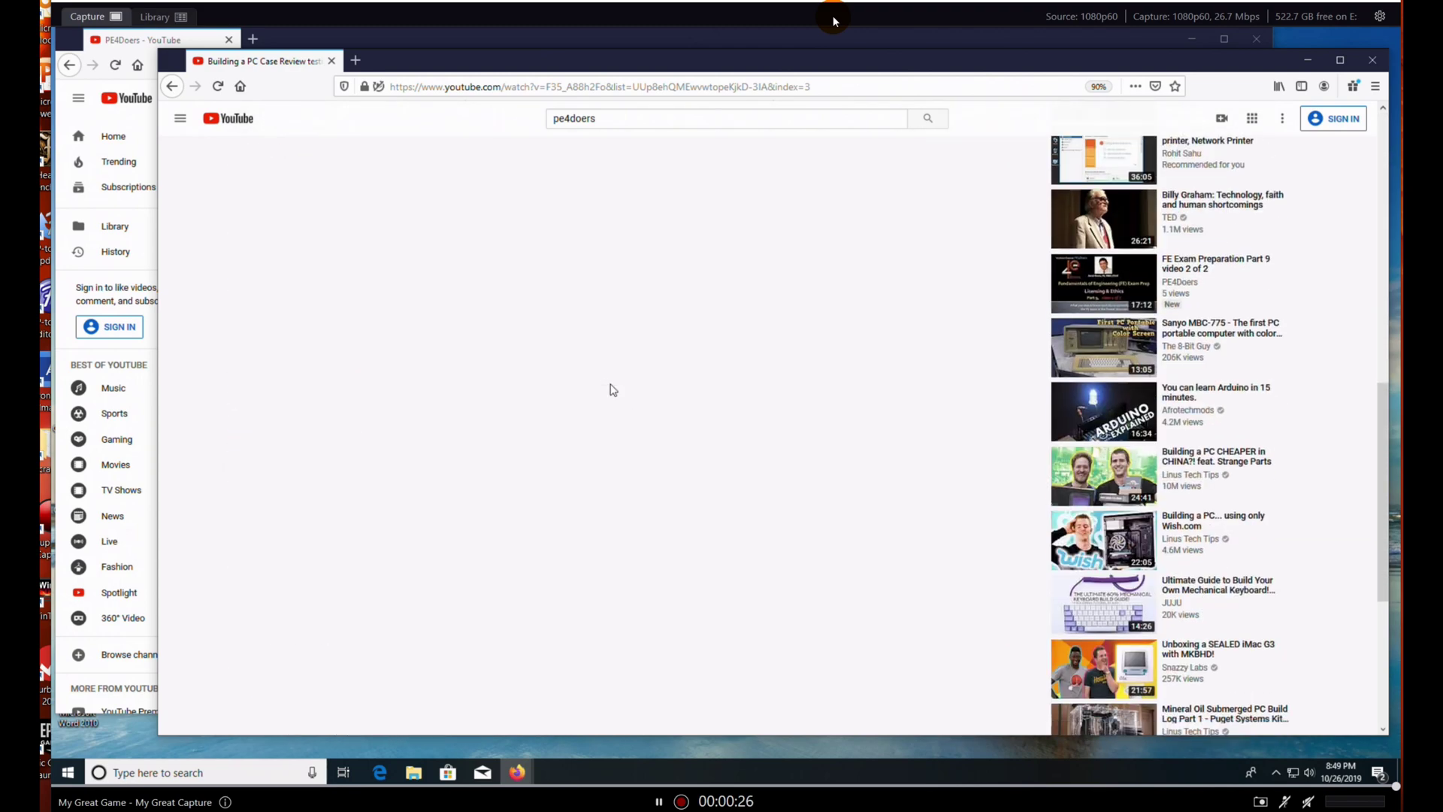
{"action": "scroll", "coordinate": [611, 389], "scroll_direction": "down", "scroll_amount": 2}
{"action": "scroll", "coordinate": [610, 389], "scroll_direction": "up", "scroll_amount": 20}
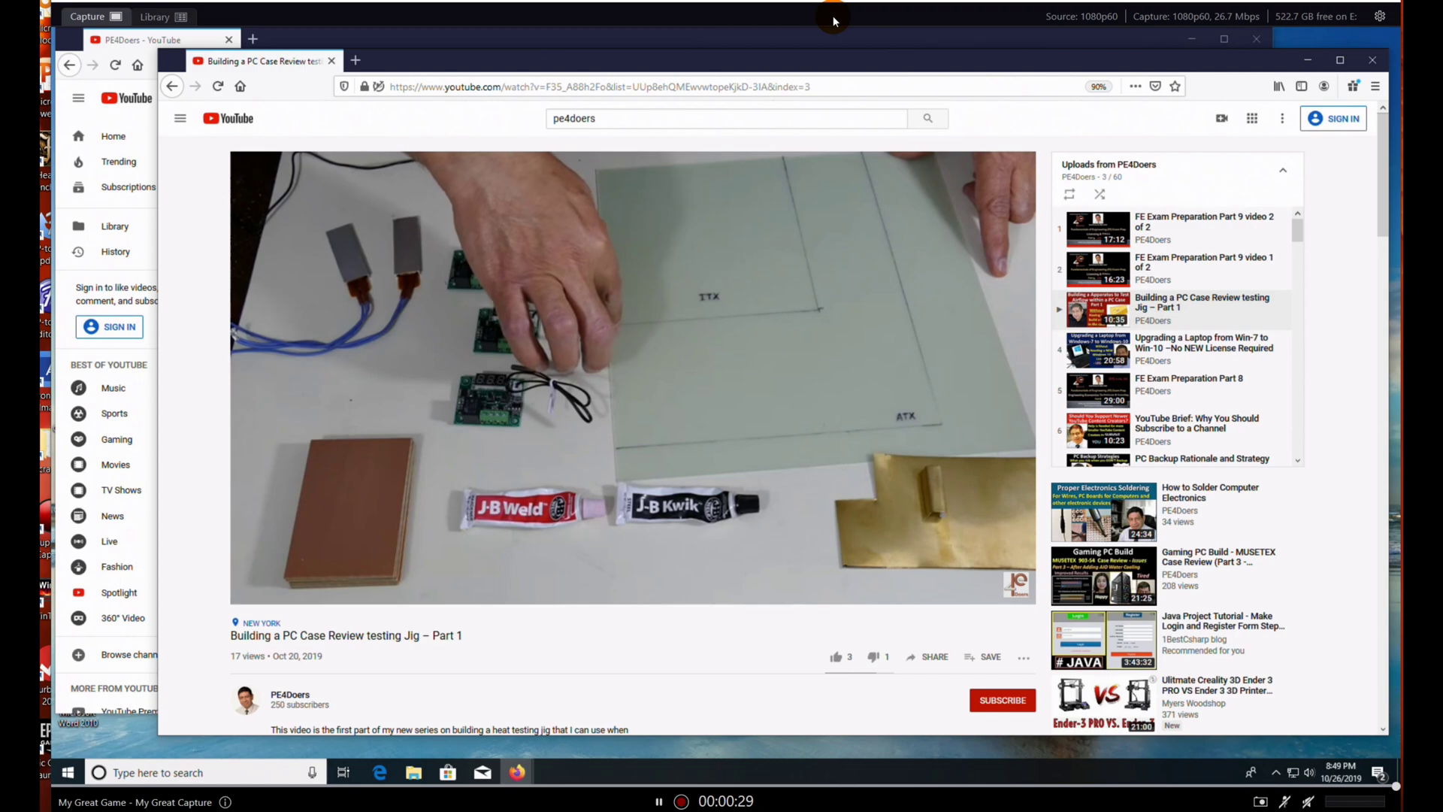
{"action": "scroll", "coordinate": [610, 389], "scroll_direction": "down", "scroll_amount": 4}
{"action": "scroll", "coordinate": [610, 389], "scroll_direction": "up", "scroll_amount": 4}
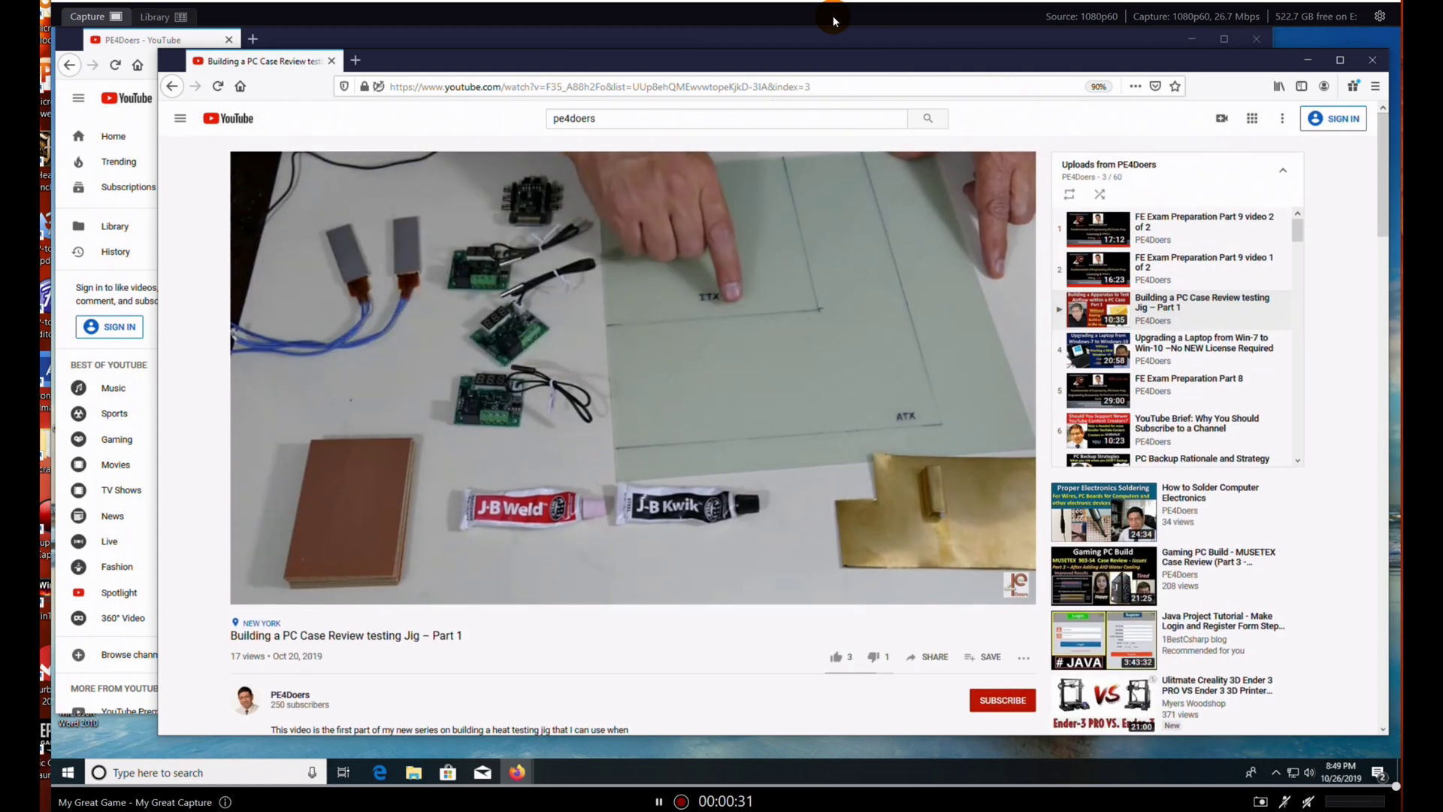
{"action": "scroll", "coordinate": [610, 390], "scroll_direction": "down", "scroll_amount": 1}
{"action": "scroll", "coordinate": [611, 386], "scroll_direction": "up", "scroll_amount": 1}
{"action": "scroll", "coordinate": [610, 386], "scroll_direction": "down", "scroll_amount": 4}
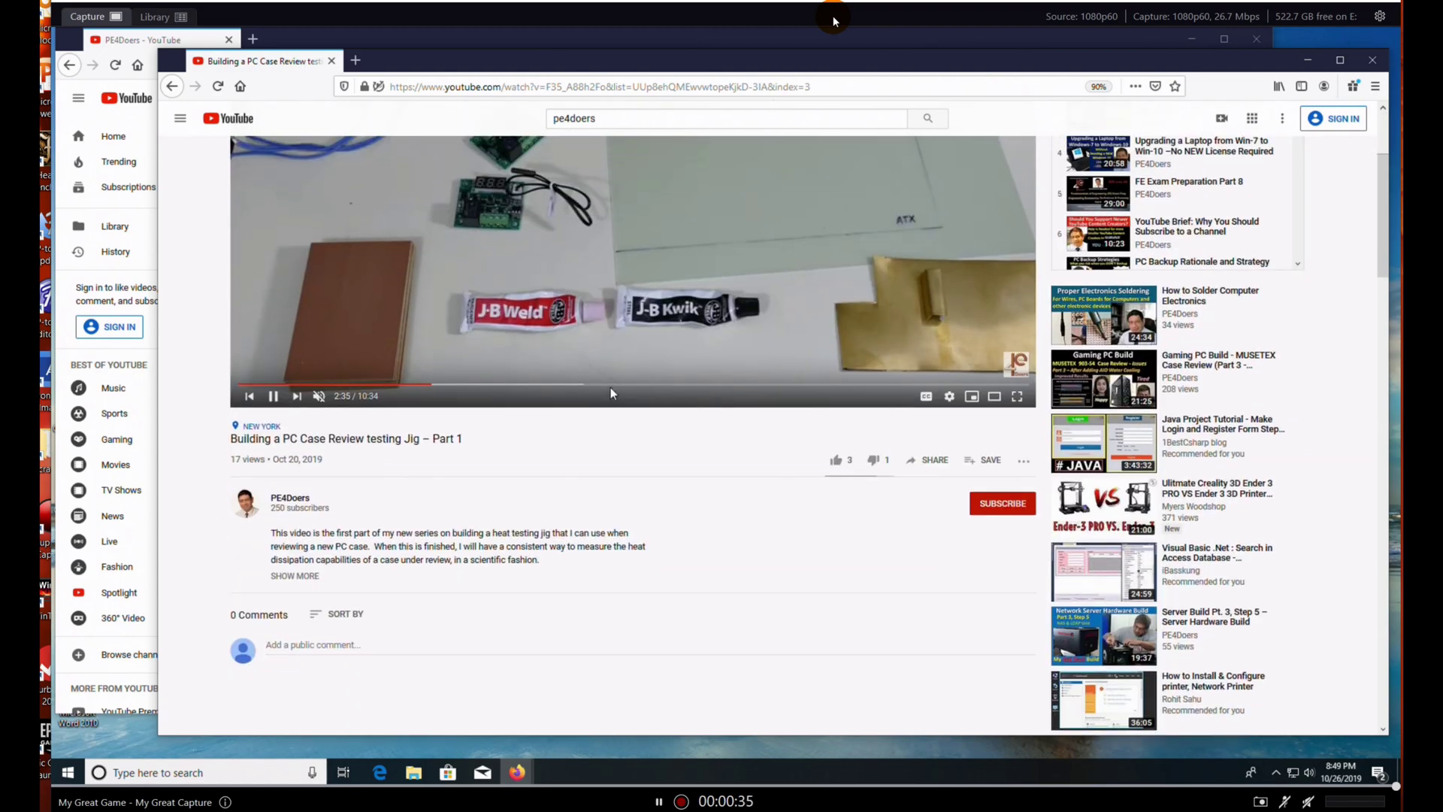
{"action": "scroll", "coordinate": [610, 386], "scroll_direction": "up", "scroll_amount": 4}
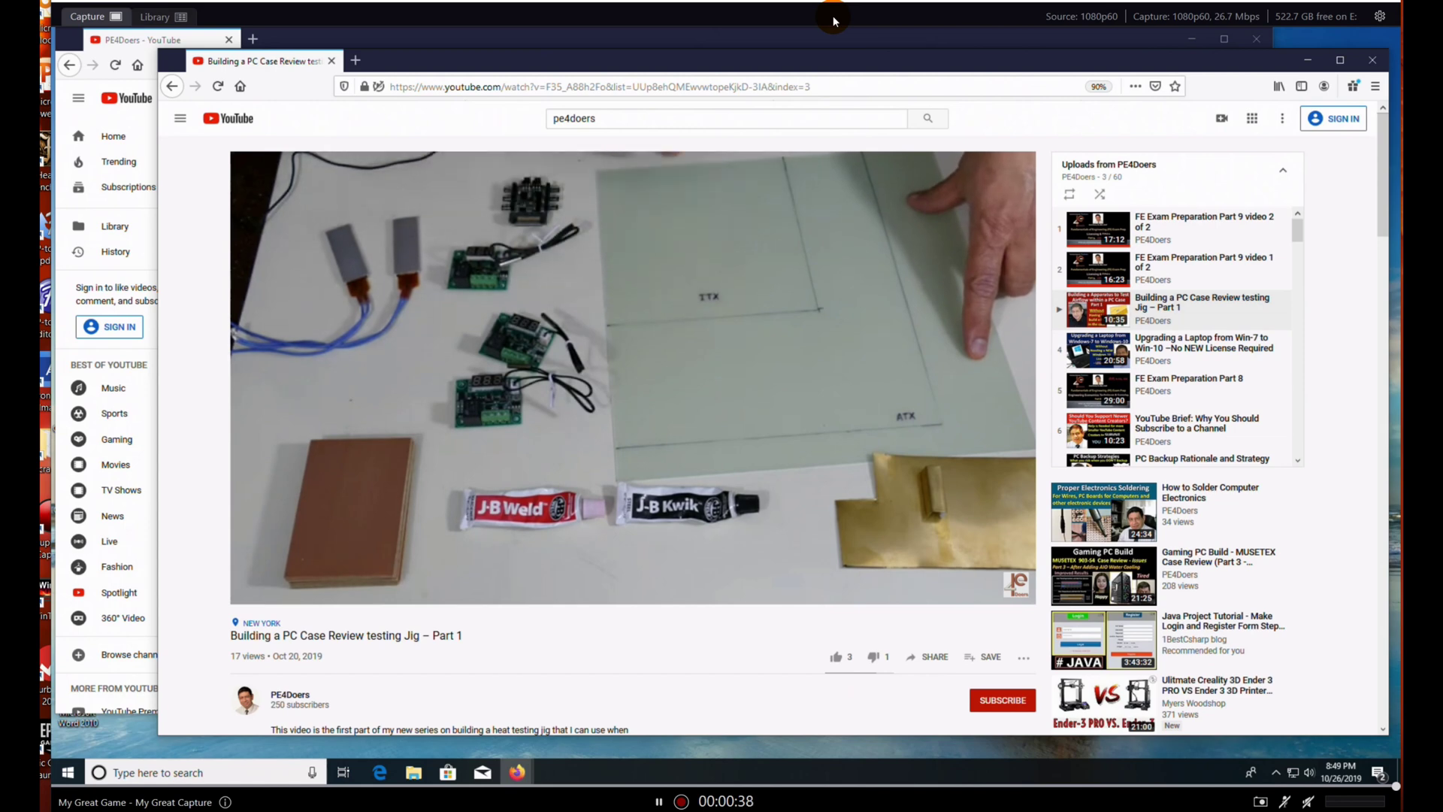
{"action": "scroll", "coordinate": [611, 388], "scroll_direction": "down", "scroll_amount": 3}
{"action": "scroll", "coordinate": [612, 390], "scroll_direction": "up", "scroll_amount": 3}
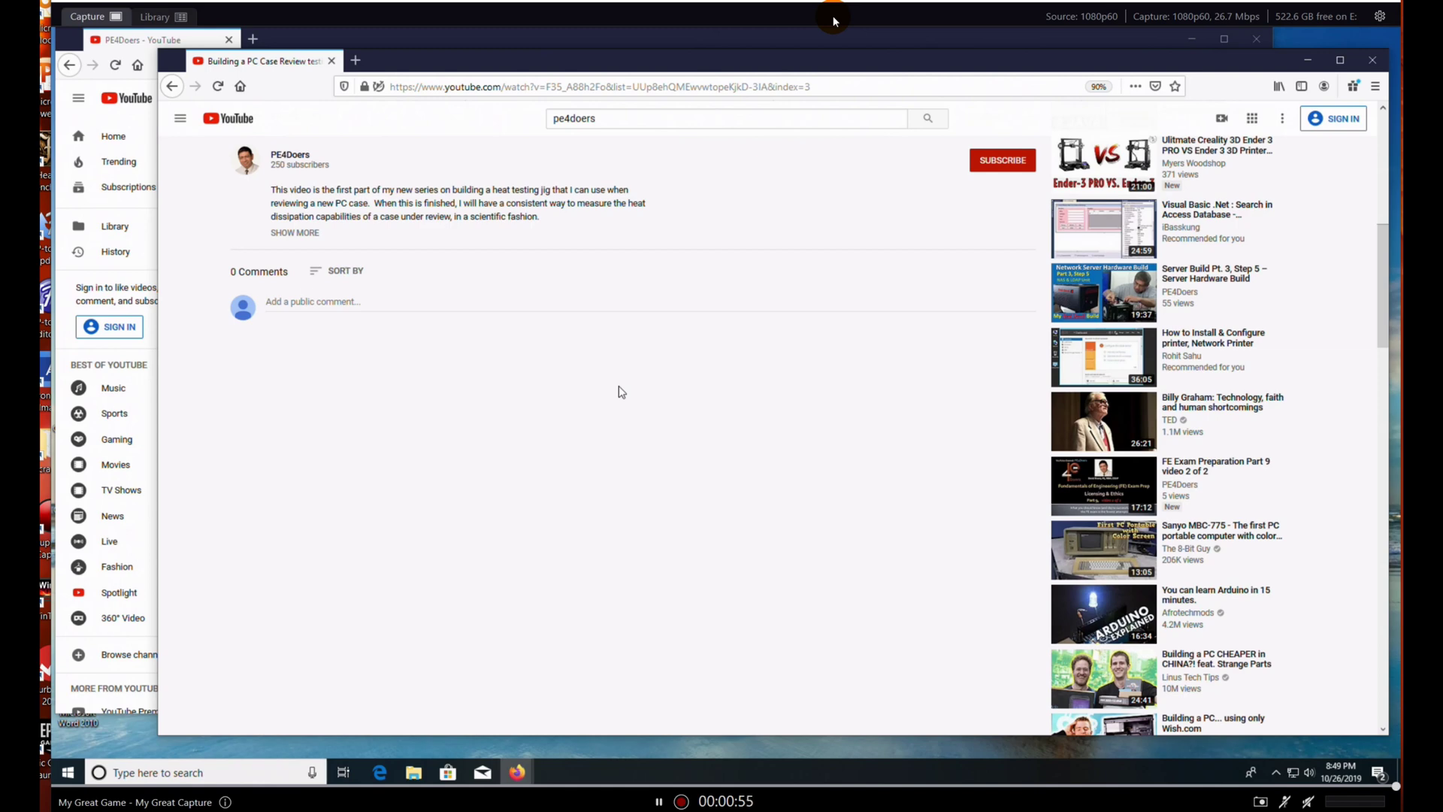
{"action": "scroll", "coordinate": [621, 391], "scroll_direction": "down", "scroll_amount": 2}
{"action": "scroll", "coordinate": [619, 389], "scroll_direction": "up", "scroll_amount": 10}
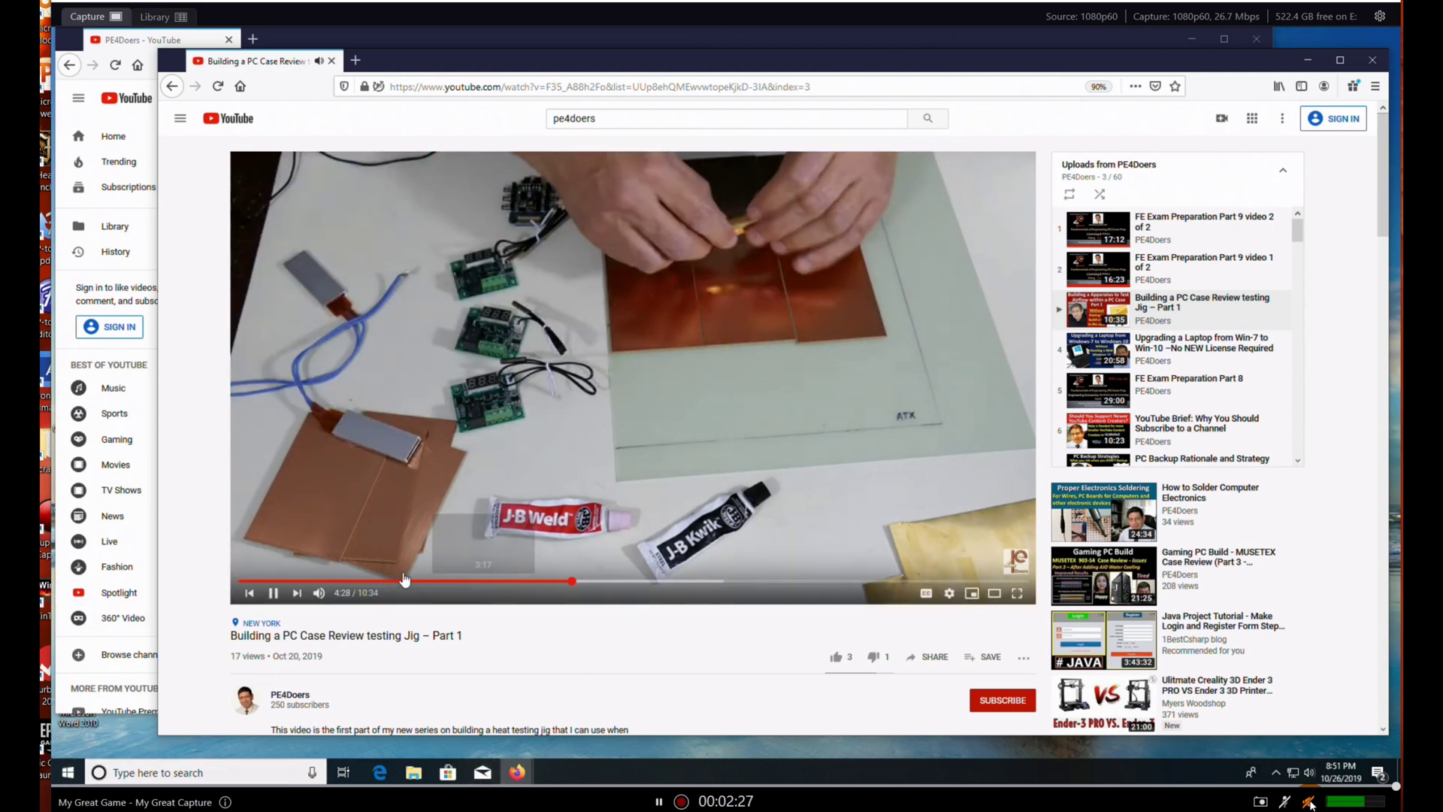
- Mute the live preview audio with the volume icon in the bottom bar
{"action": "left_click", "coordinate": [318, 592]}
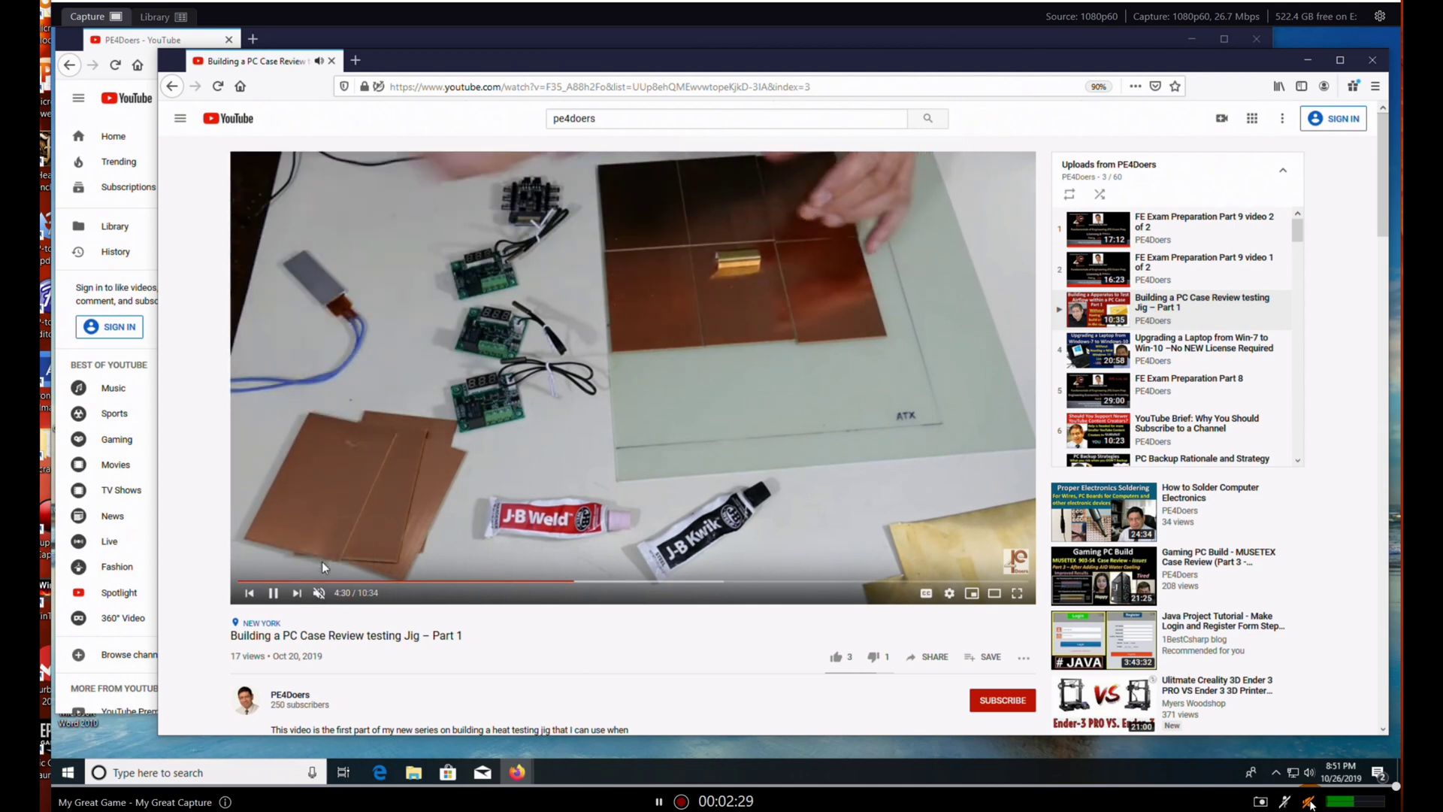